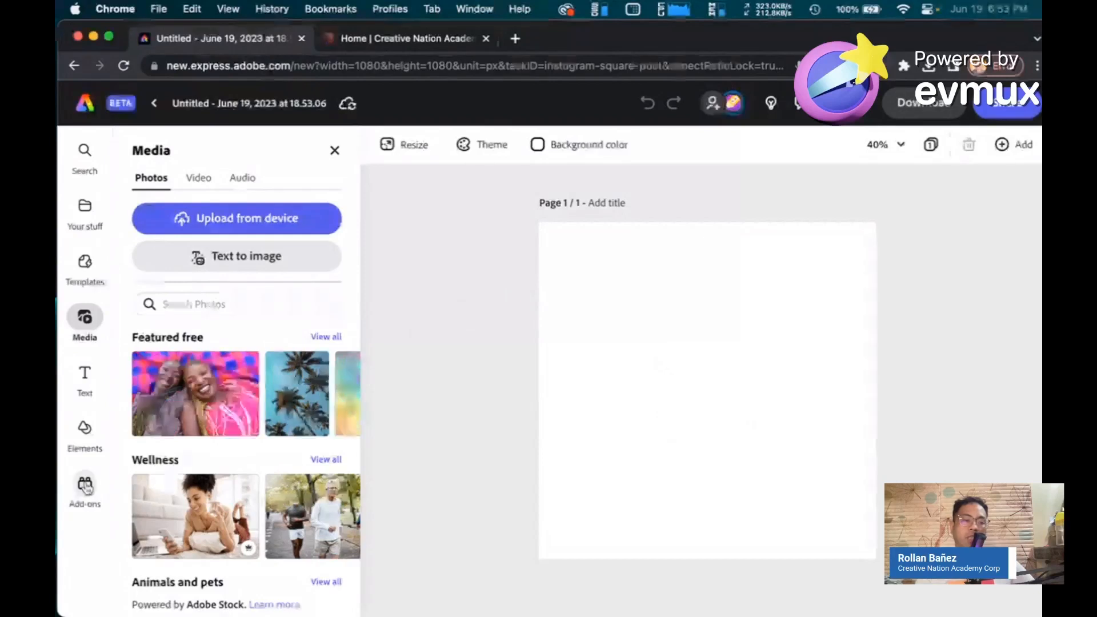
Step: Remove the Attention Insight add-on from the installed add-ons
{"action": "left_click", "coordinate": [85, 486]}
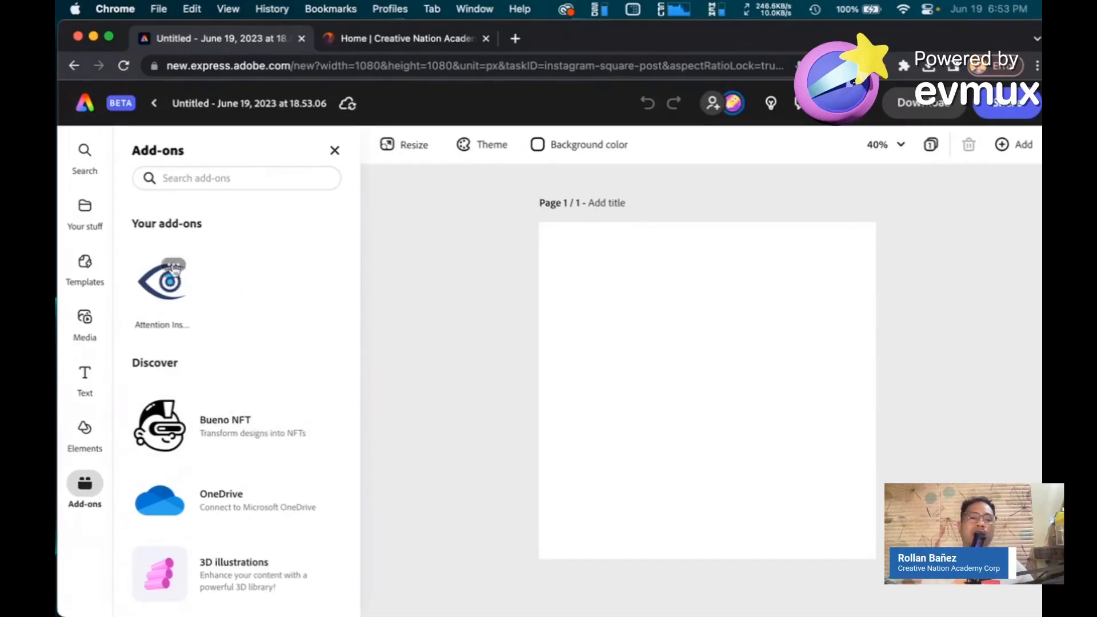
{"action": "left_click", "coordinate": [173, 267]}
{"action": "left_click", "coordinate": [184, 317]}
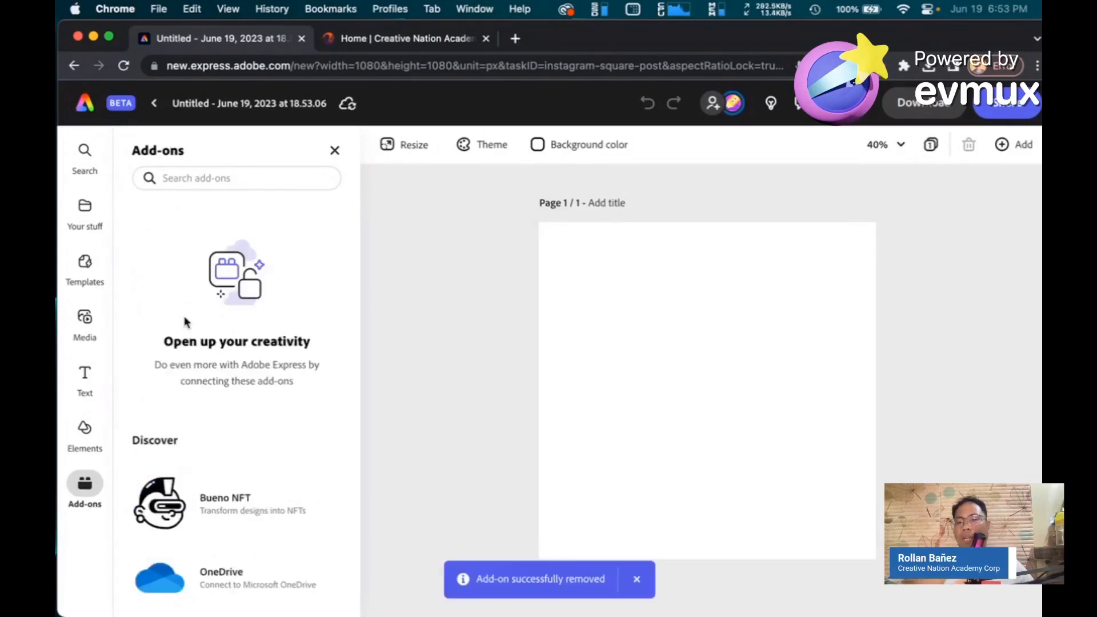
Step: Find the 3D illustrations add-on among the available add-ons and add it
{"action": "scroll", "coordinate": [269, 465], "scroll_direction": "down", "scroll_amount": 5}
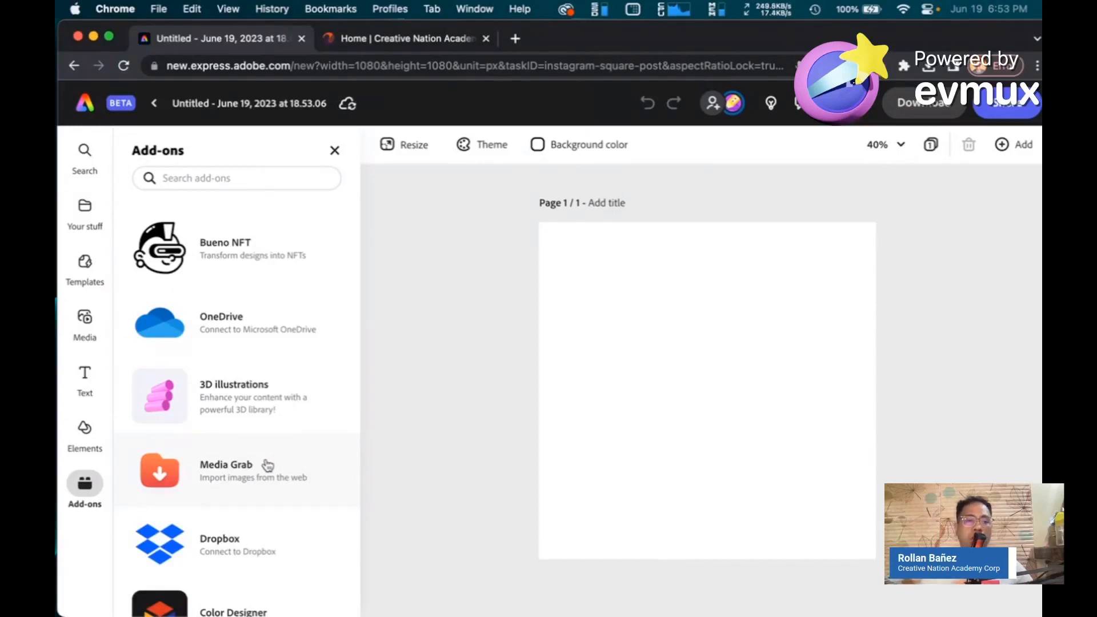
{"action": "left_click", "coordinate": [282, 399]}
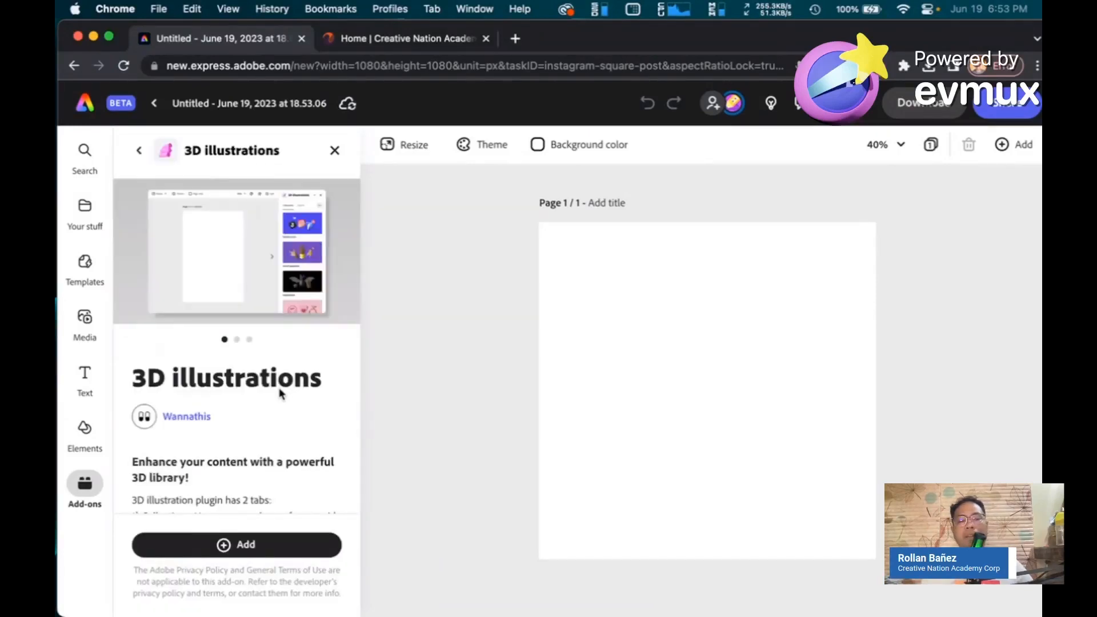
{"action": "left_click", "coordinate": [237, 546]}
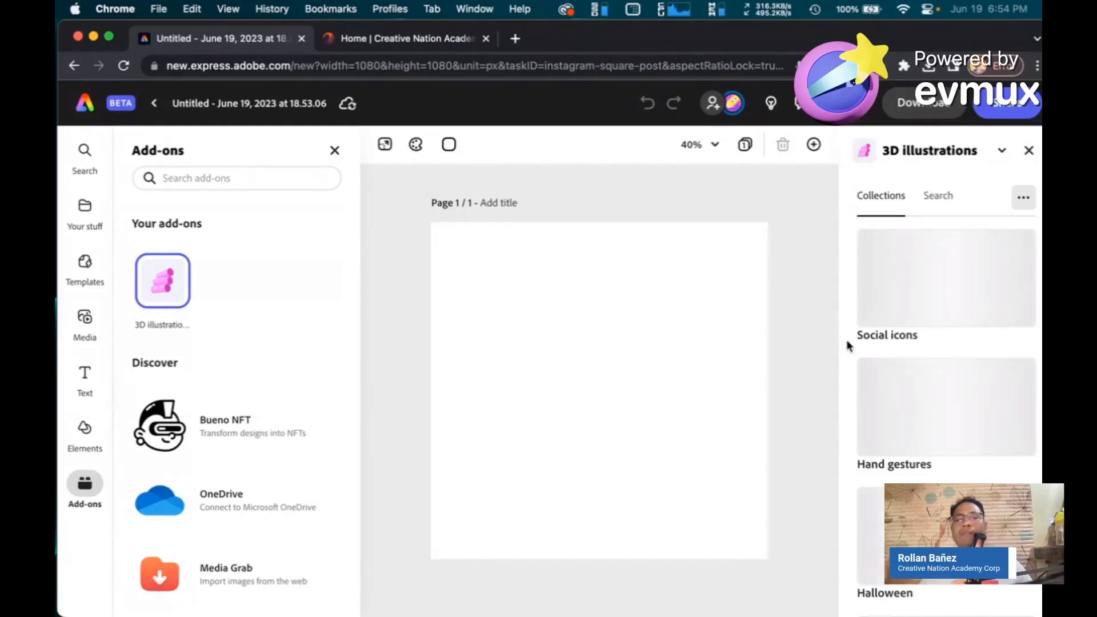
Step: Insert the Facebook icon from the Social icons collection, shrink it and place it just left of the page centre
{"action": "left_click", "coordinate": [931, 315]}
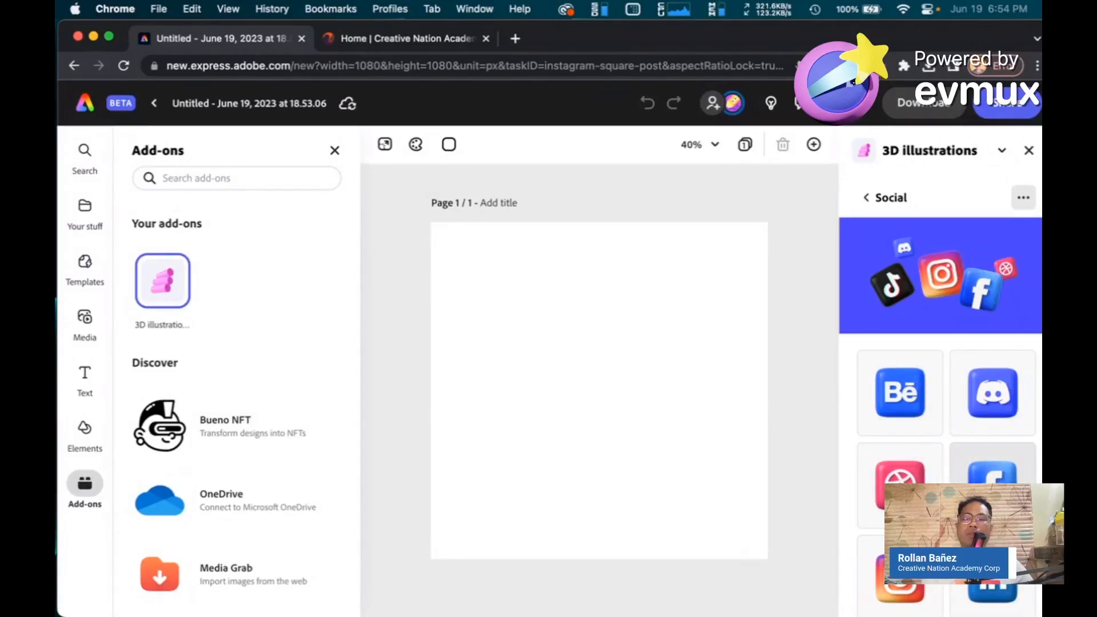
{"action": "left_click", "coordinate": [993, 480]}
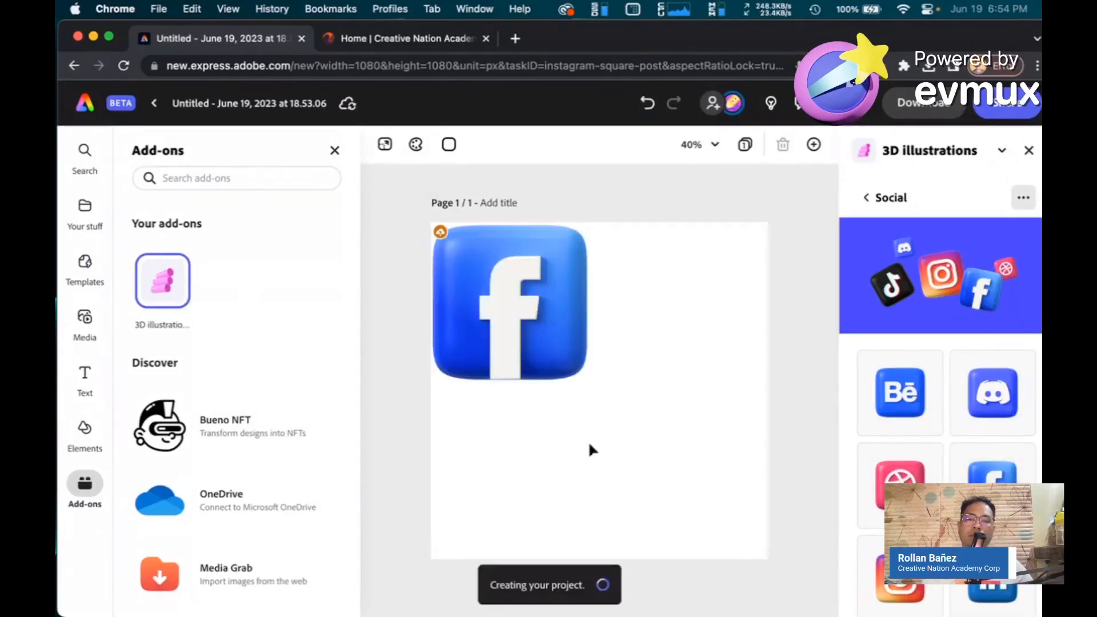
{"action": "left_click", "coordinate": [549, 346]}
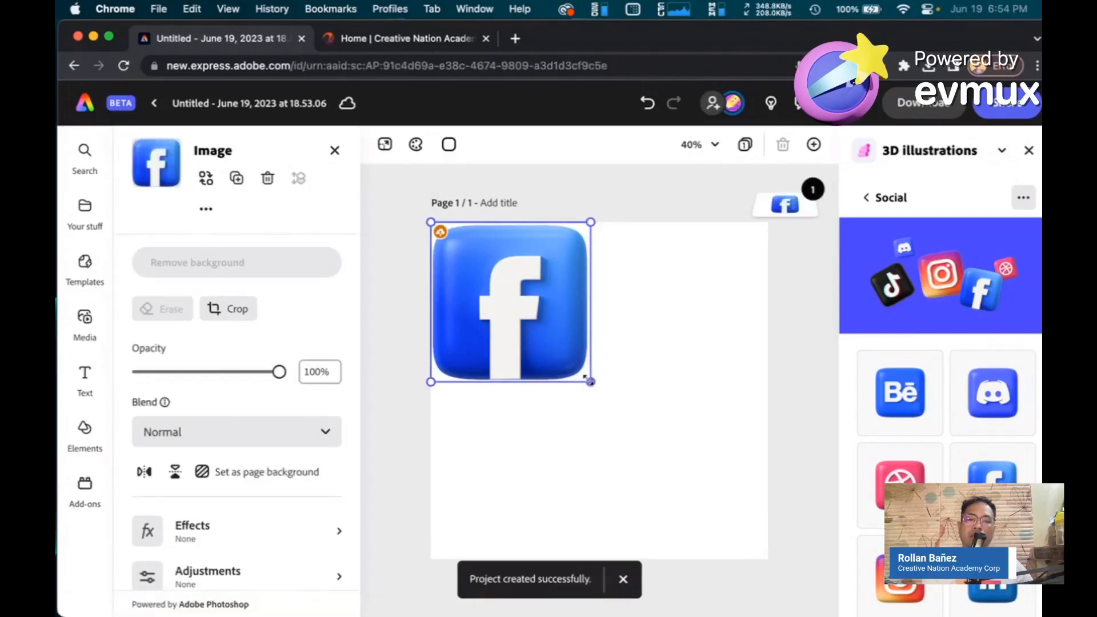
{"action": "left_click_drag", "start_coordinate": [577, 381], "coordinate": [548, 392]}
Step: Insert the heart-shaped hands illustration from the Hand gestures collection and move it to the lower right of the page
{"action": "left_click", "coordinate": [867, 199]}
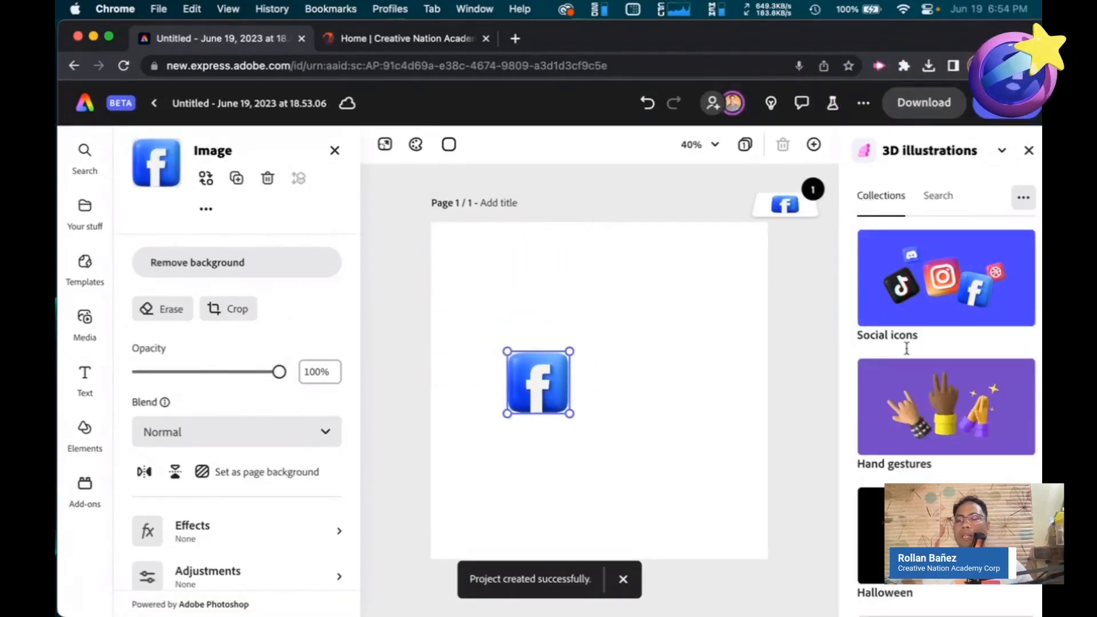
{"action": "left_click", "coordinate": [917, 383]}
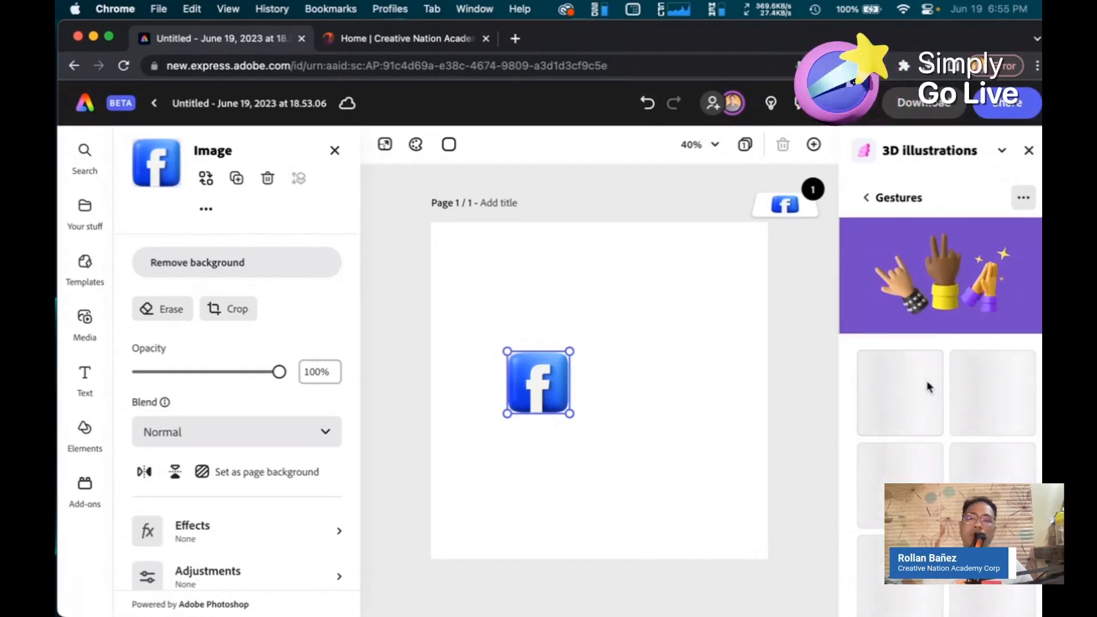
{"action": "scroll", "coordinate": [948, 412], "scroll_direction": "down", "scroll_amount": 5}
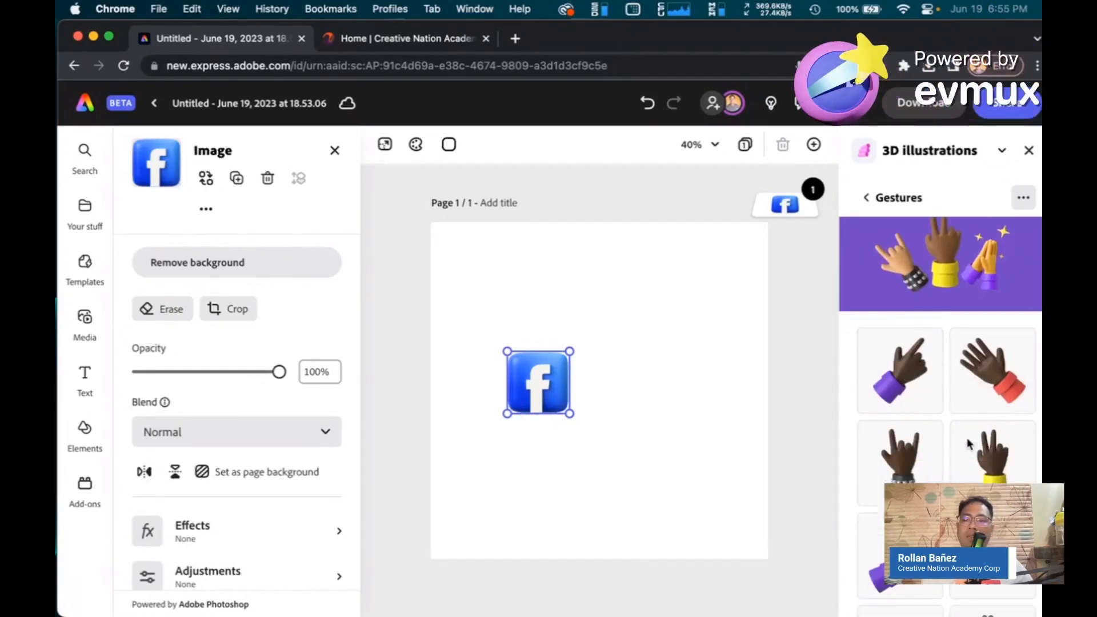
{"action": "scroll", "coordinate": [968, 444], "scroll_direction": "down", "scroll_amount": 2}
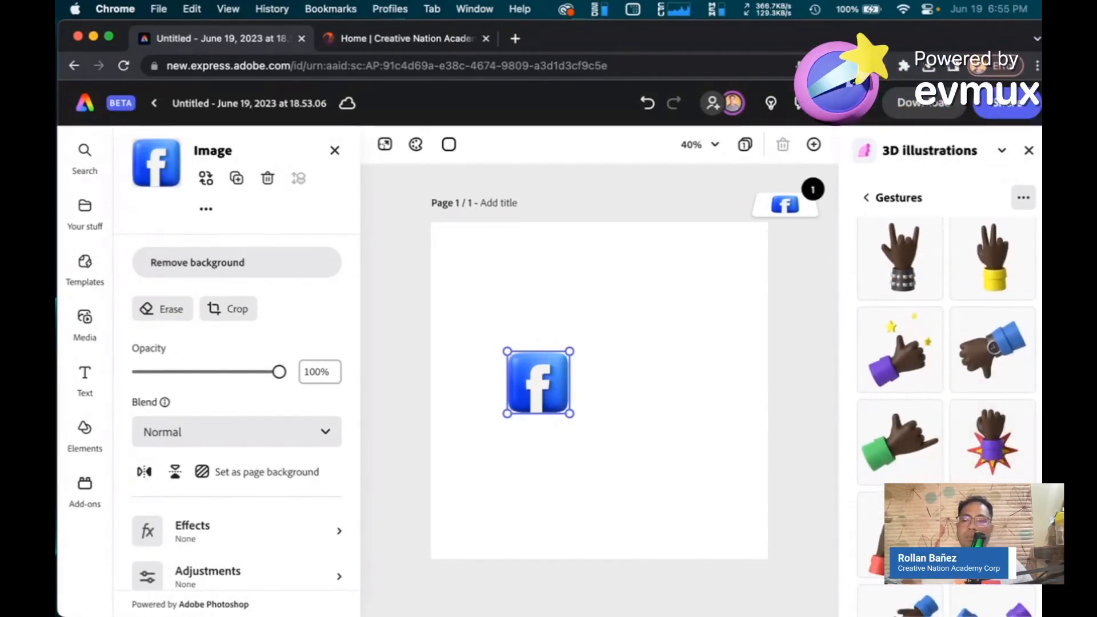
{"action": "left_click", "coordinate": [861, 521]}
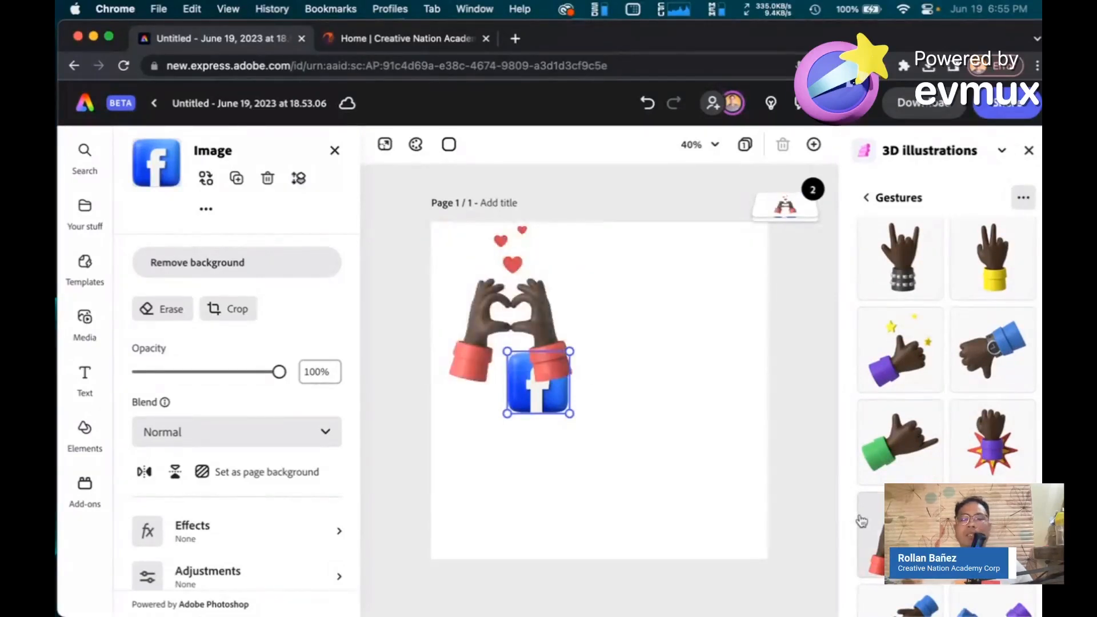
{"action": "left_click_drag", "start_coordinate": [528, 313], "coordinate": [656, 486]}
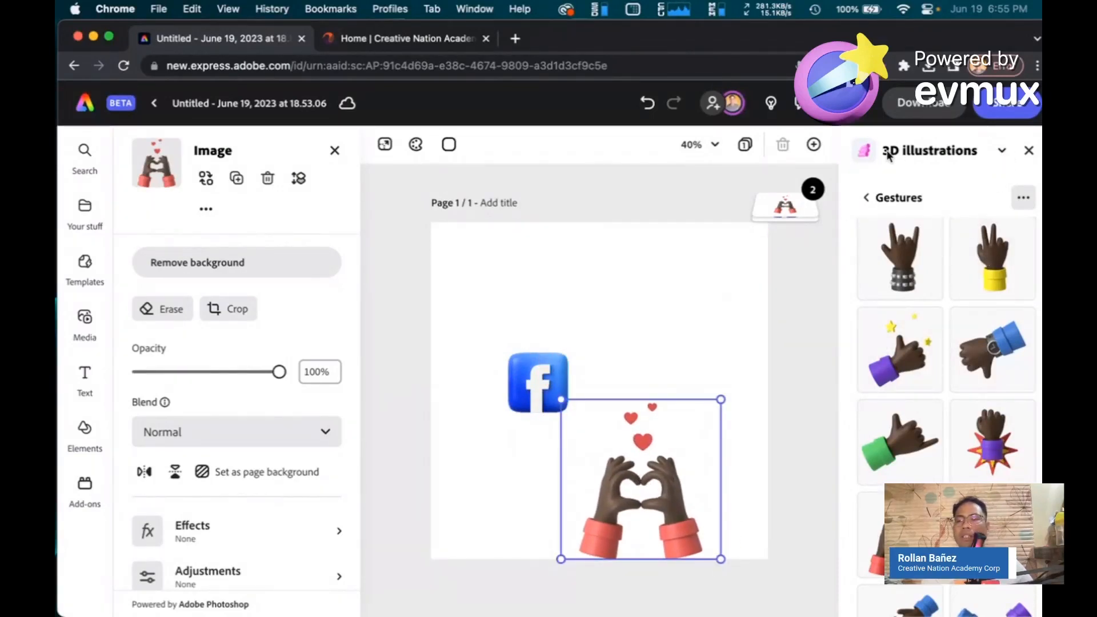
Step: Look through the remaining 3D illustration collections and close the add-on
{"action": "left_click", "coordinate": [867, 200]}
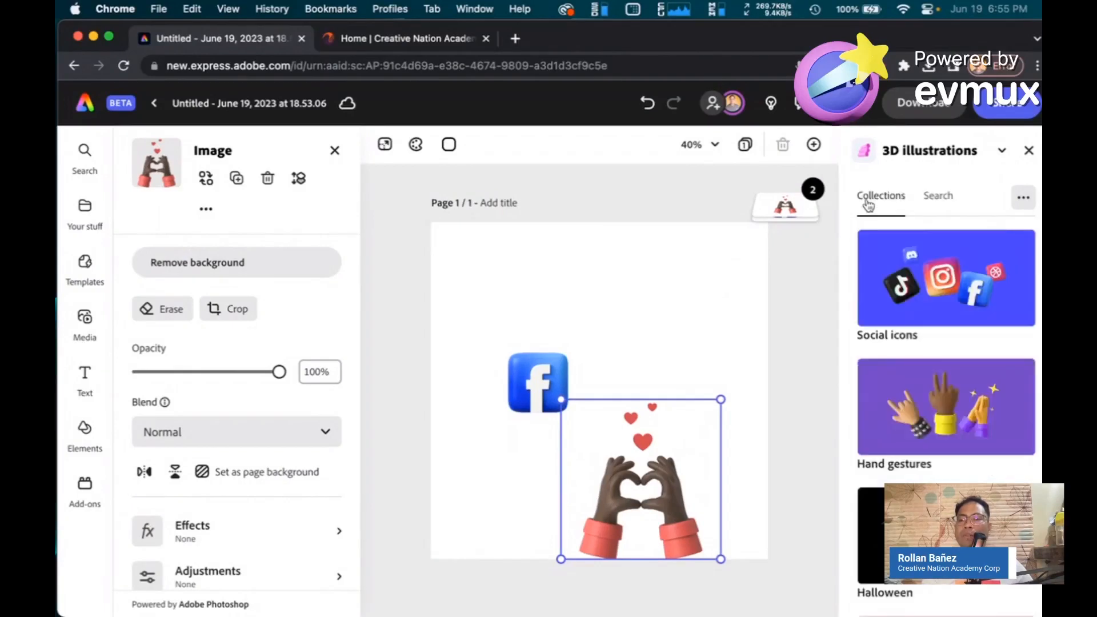
{"action": "scroll", "coordinate": [907, 389], "scroll_direction": "down", "scroll_amount": 5}
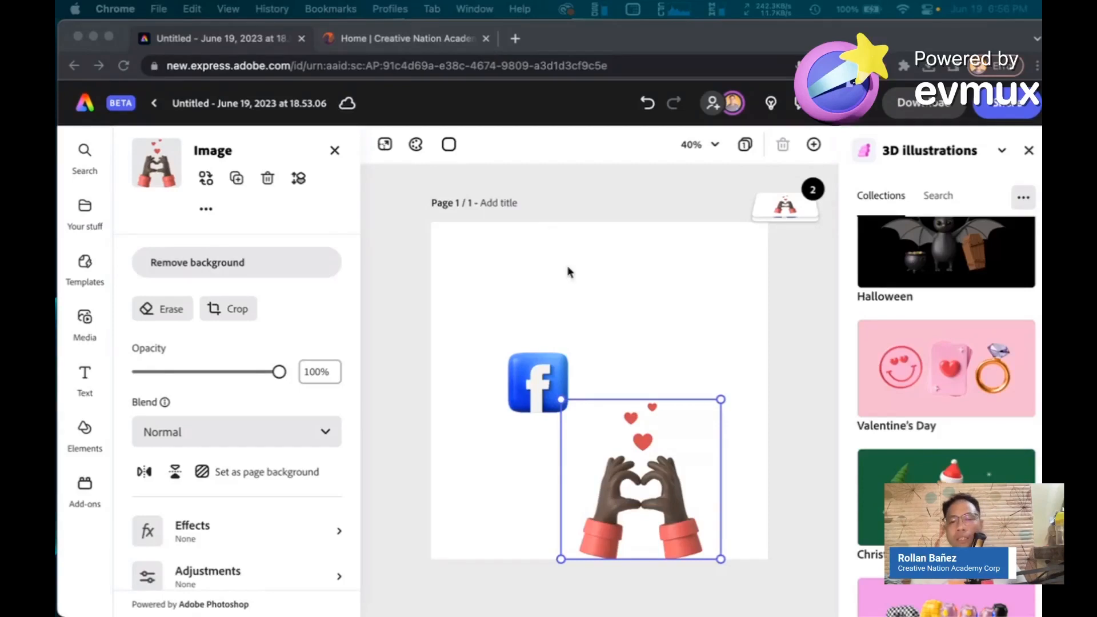
{"action": "left_click", "coordinate": [1028, 150]}
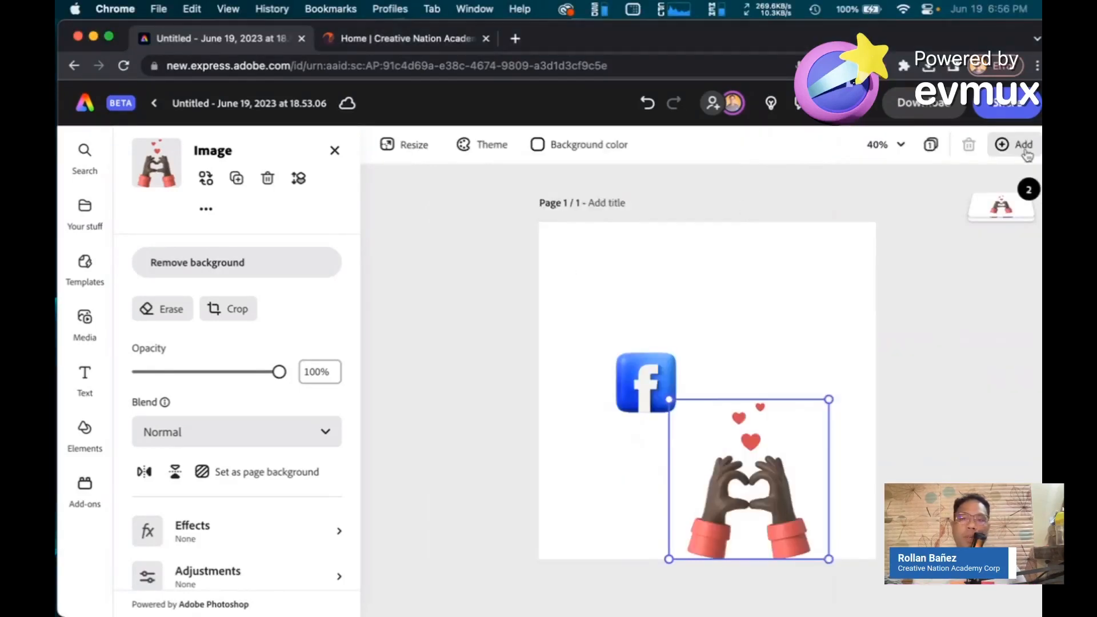
Step: Browse the available add-ons and add the Color Blindness Simulator
{"action": "left_click", "coordinate": [85, 485]}
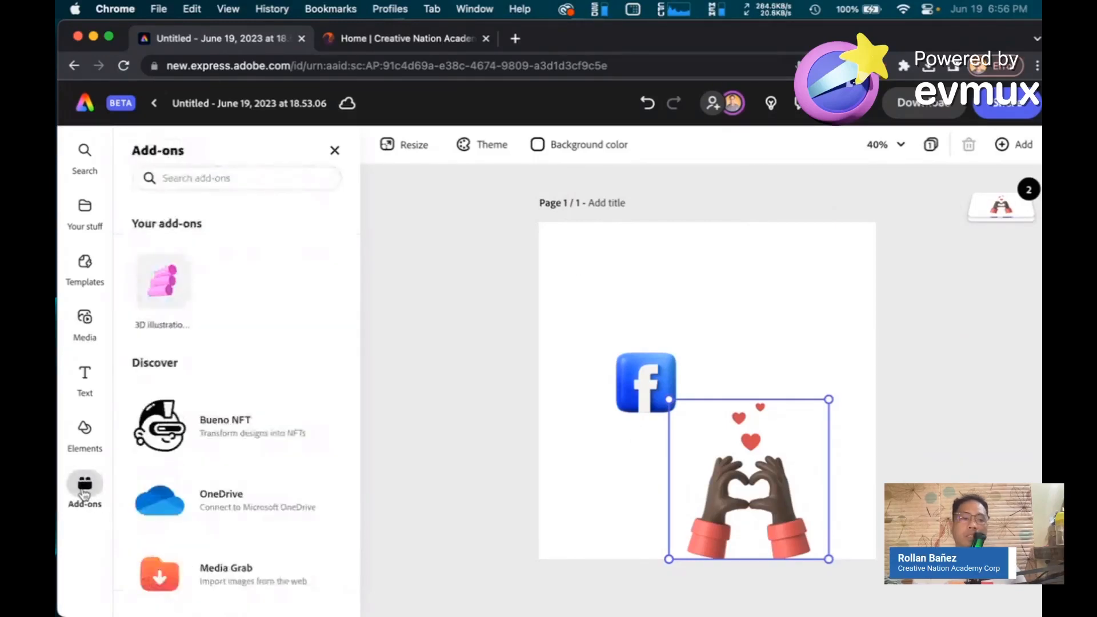
{"action": "scroll", "coordinate": [263, 447], "scroll_direction": "down", "scroll_amount": 5}
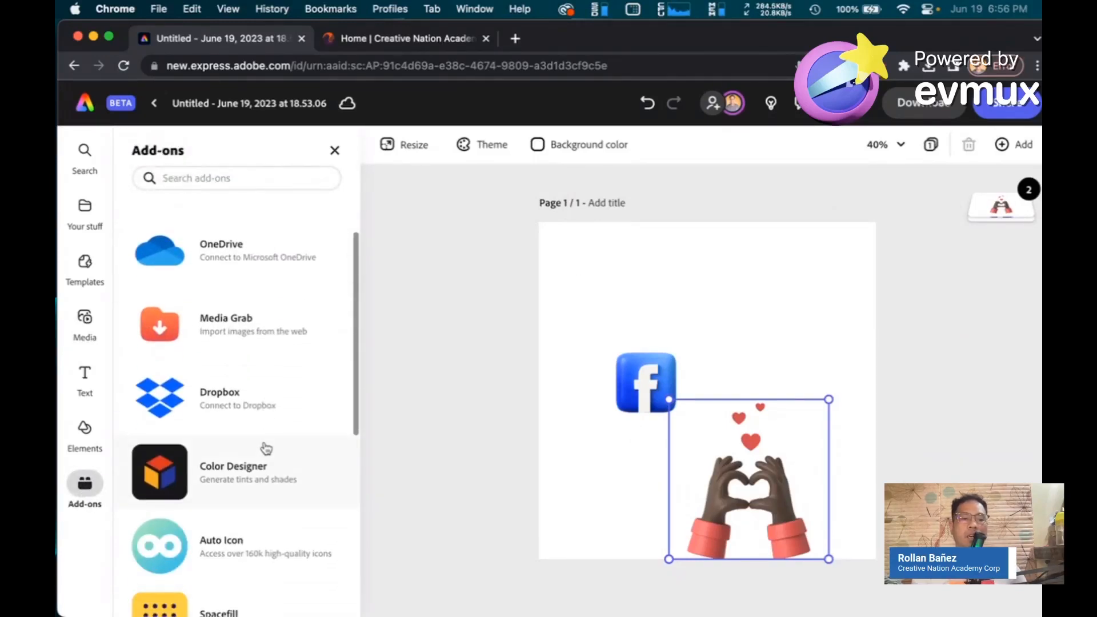
{"action": "scroll", "coordinate": [265, 448], "scroll_direction": "down", "scroll_amount": 5}
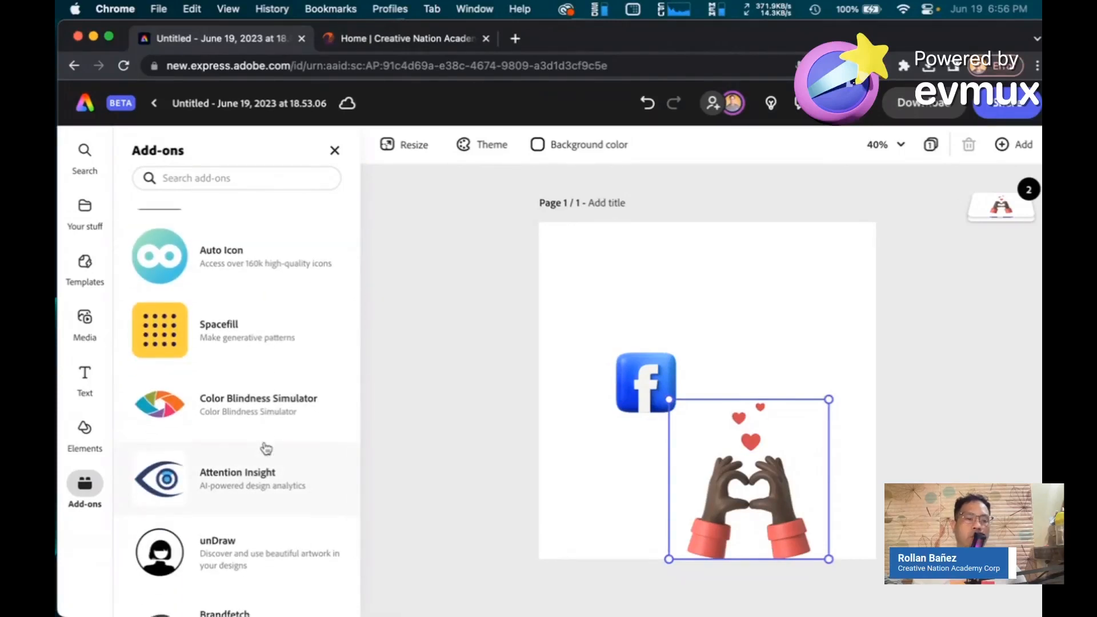
{"action": "scroll", "coordinate": [266, 449], "scroll_direction": "down", "scroll_amount": 3}
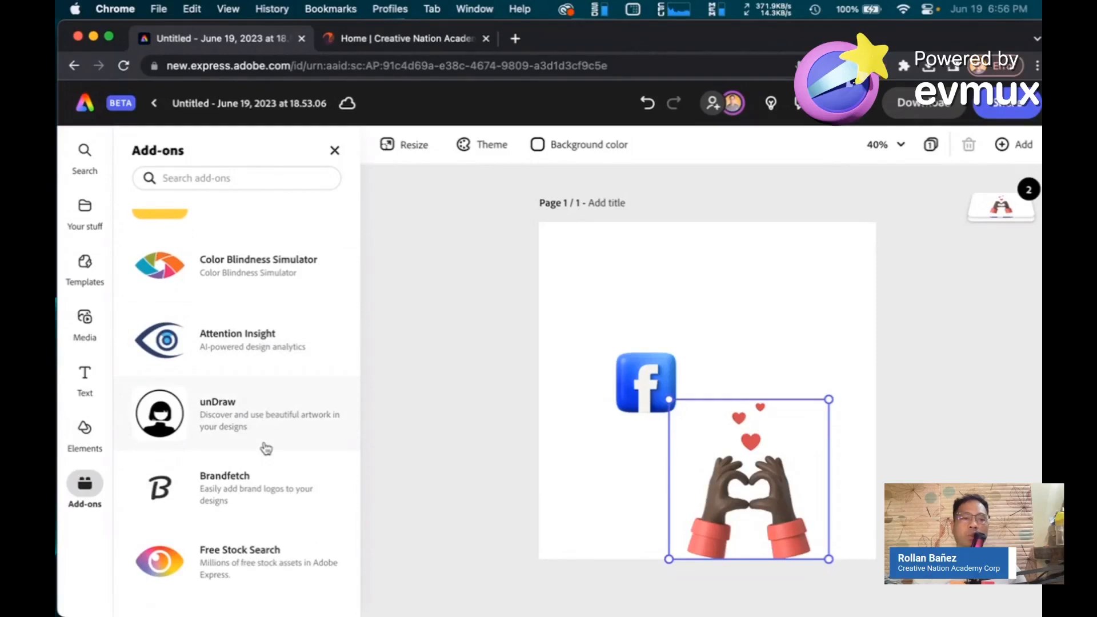
{"action": "scroll", "coordinate": [266, 448], "scroll_direction": "up", "scroll_amount": 2}
{"action": "scroll", "coordinate": [266, 448], "scroll_direction": "up", "scroll_amount": 1}
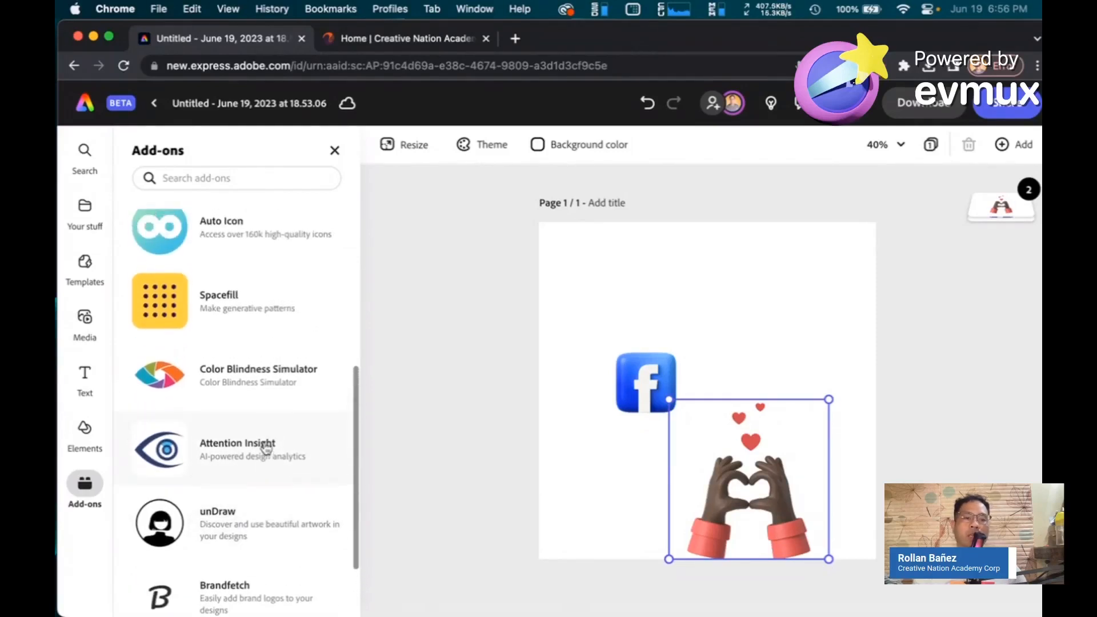
{"action": "left_click", "coordinate": [259, 398]}
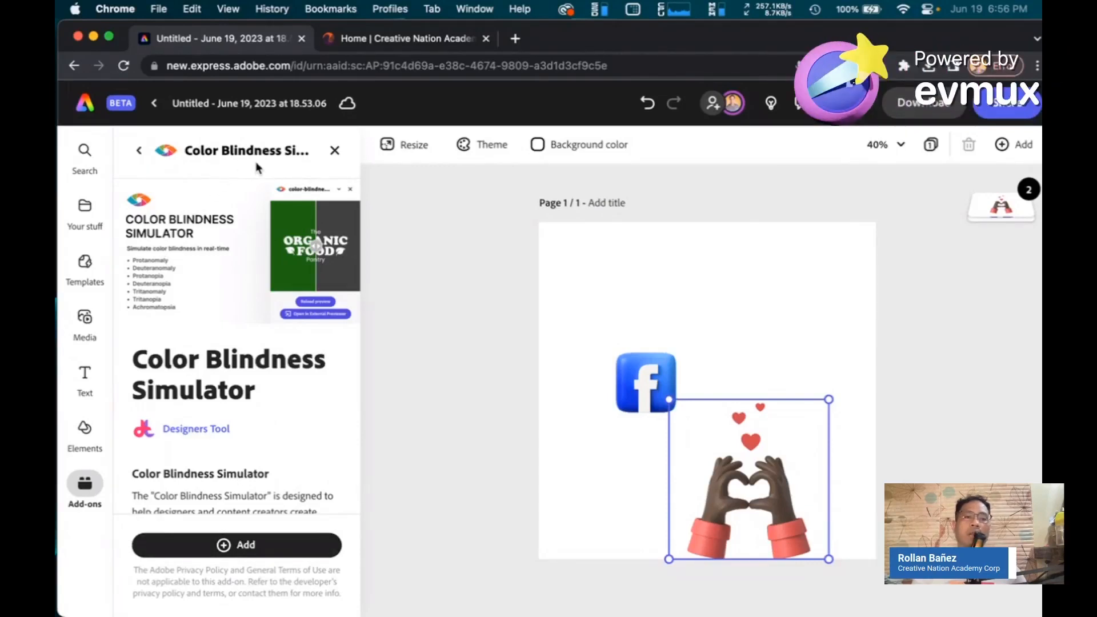
{"action": "left_click", "coordinate": [237, 550]}
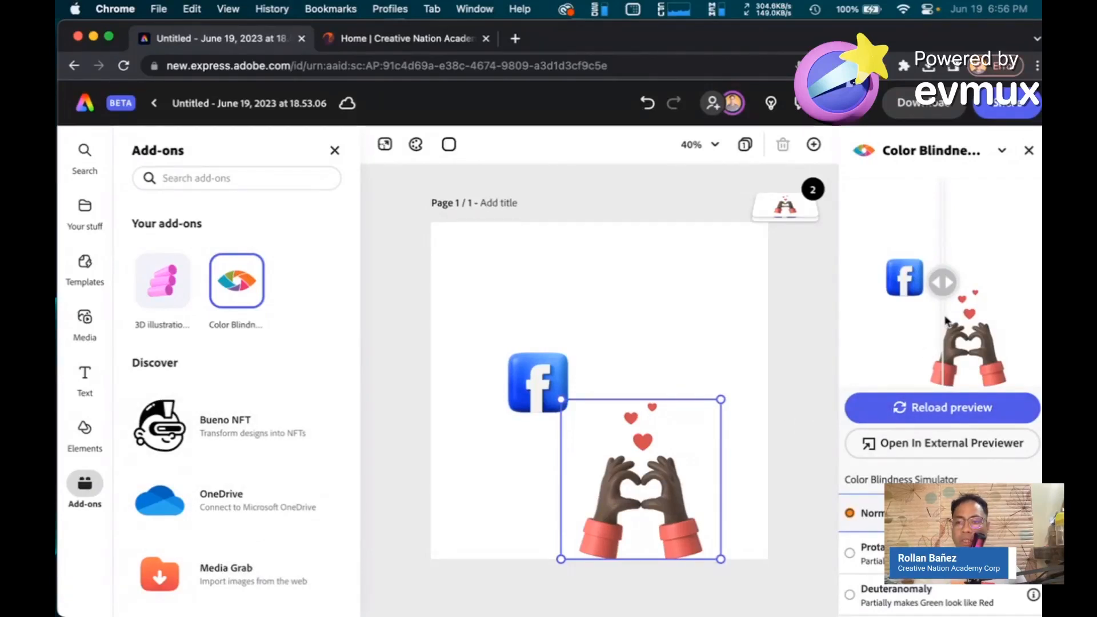
Step: Compare the design with its Protanomaly, Deuteranomaly, Protanopia and Deuteranopia simulations using the before/after divider
{"action": "mouse_move", "coordinate": [949, 284]}
{"action": "left_mouse_down"}
{"action": "mouse_move", "coordinate": [977, 287]}
{"action": "mouse_move", "coordinate": [962, 294]}
{"action": "left_mouse_up"}
{"action": "left_click", "coordinate": [872, 553]}
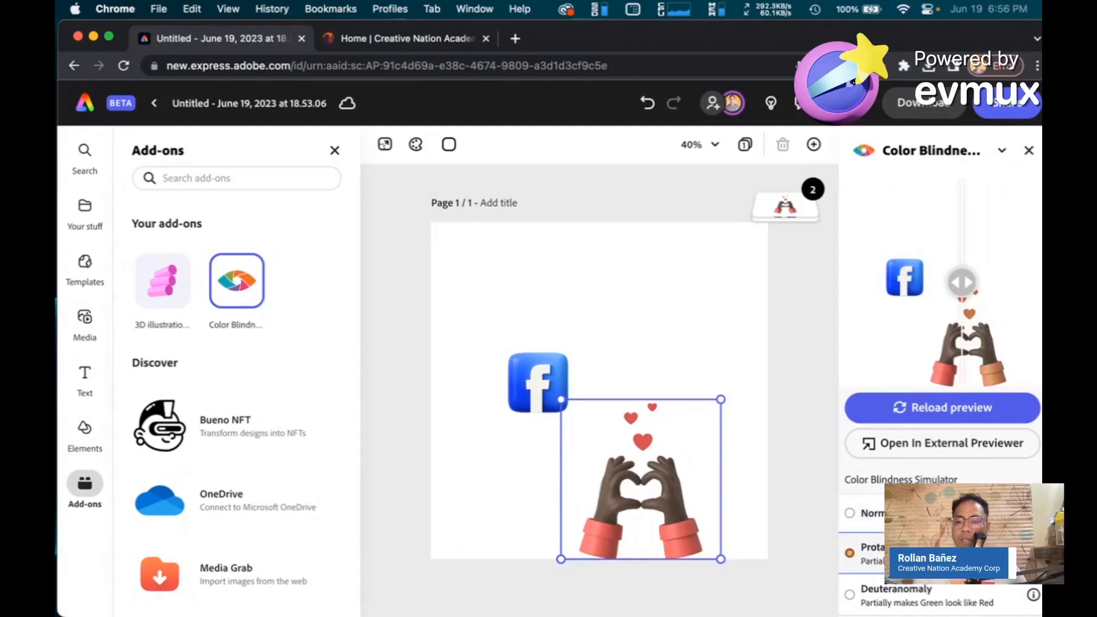
{"action": "scroll", "coordinate": [940, 377], "scroll_direction": "down", "scroll_amount": 3}
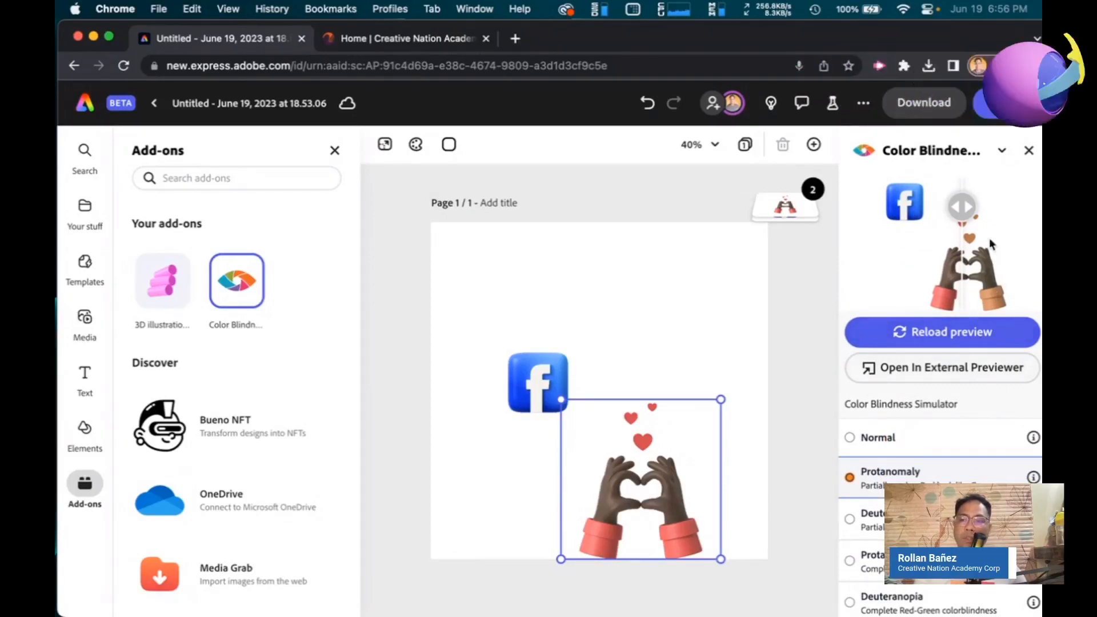
{"action": "left_click_drag", "start_coordinate": [965, 194], "coordinate": [968, 239]}
{"action": "left_click", "coordinate": [872, 519]}
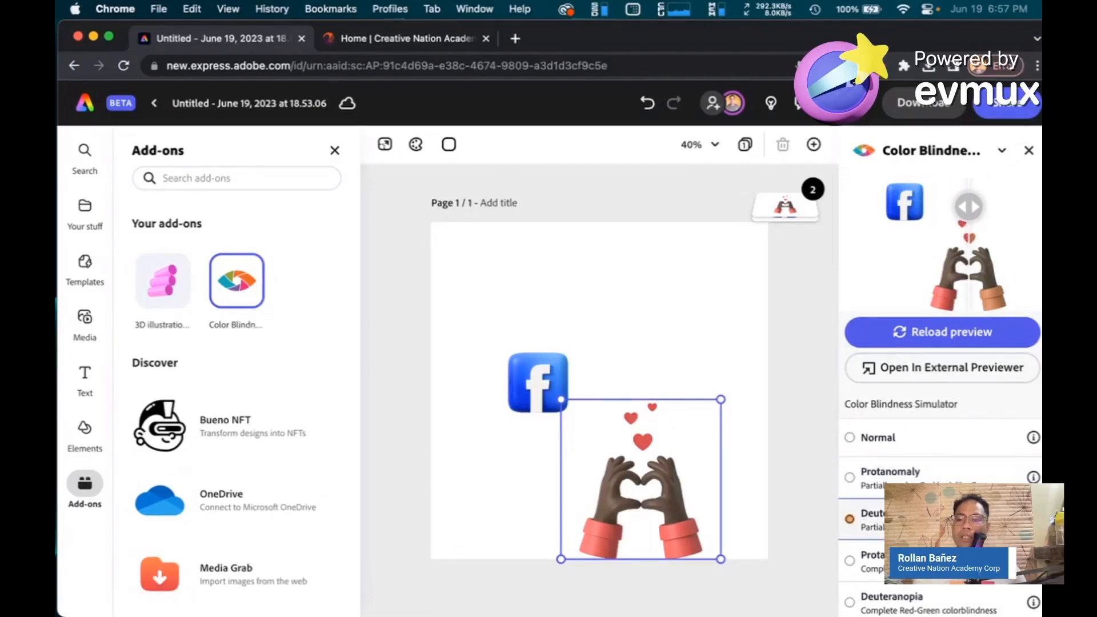
{"action": "left_click", "coordinate": [873, 560]}
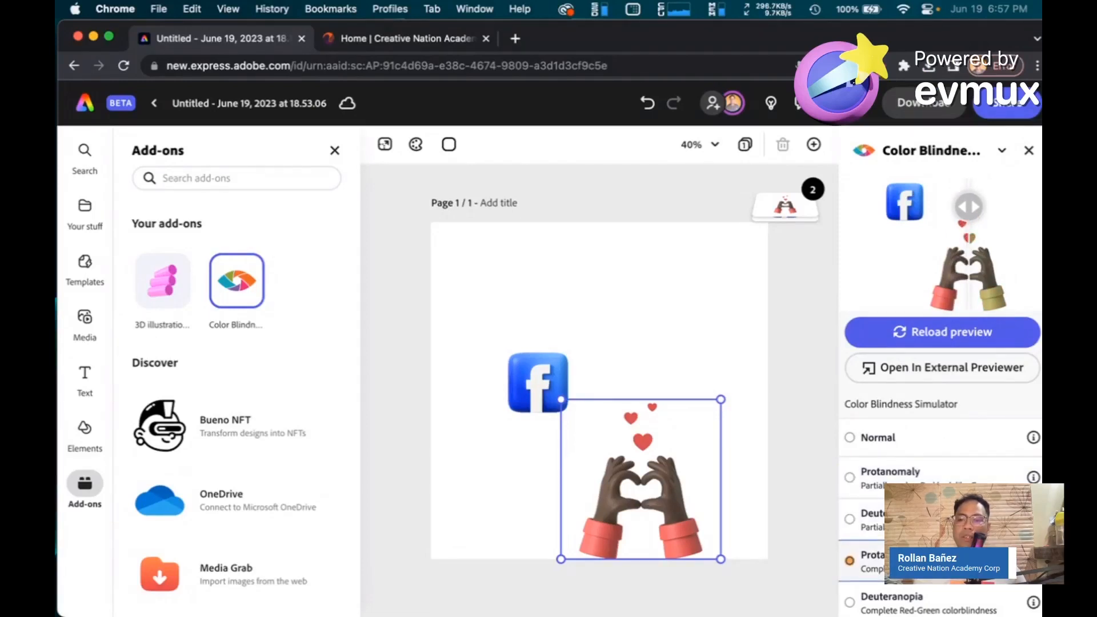
{"action": "left_click", "coordinate": [891, 599]}
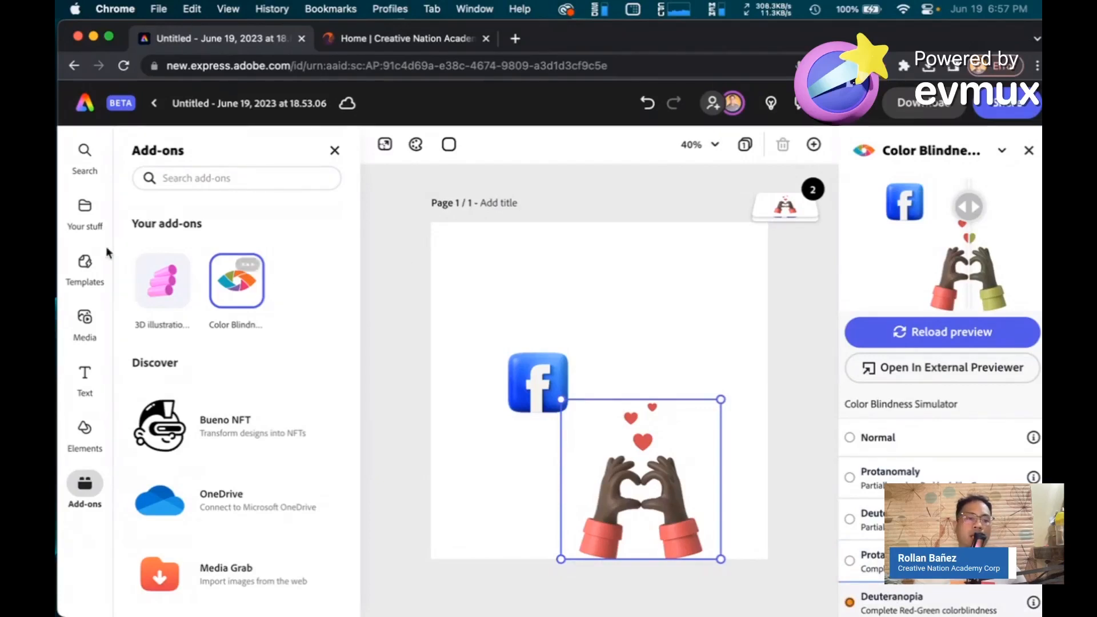
Step: Add the Roadie Food Festival Instagram square post template to the project as a new page
{"action": "left_click", "coordinate": [82, 263]}
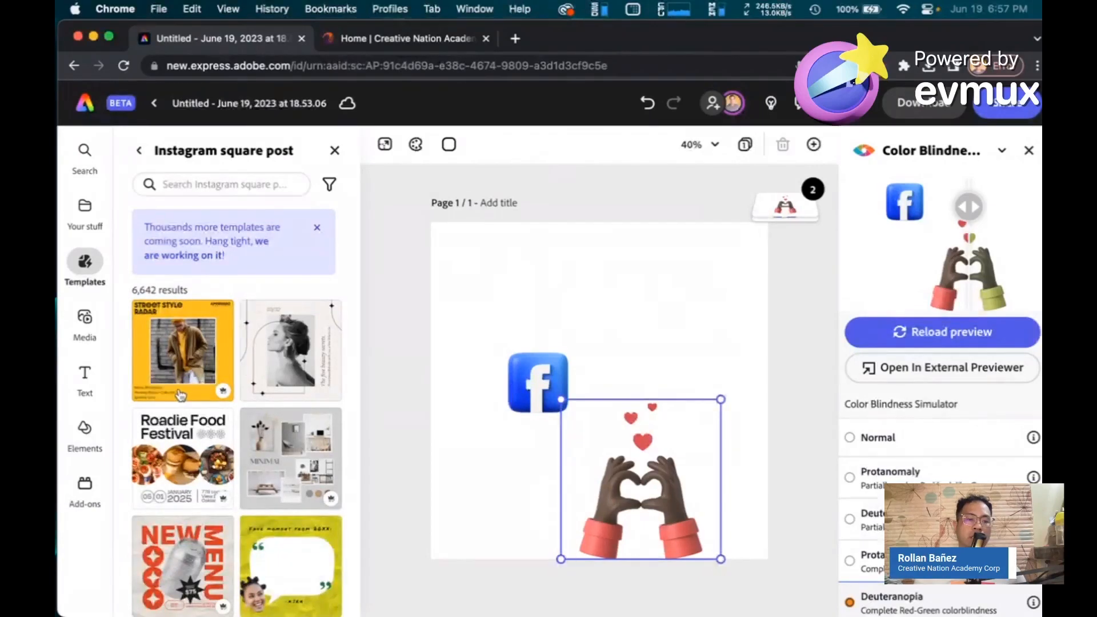
{"action": "left_click", "coordinate": [184, 453]}
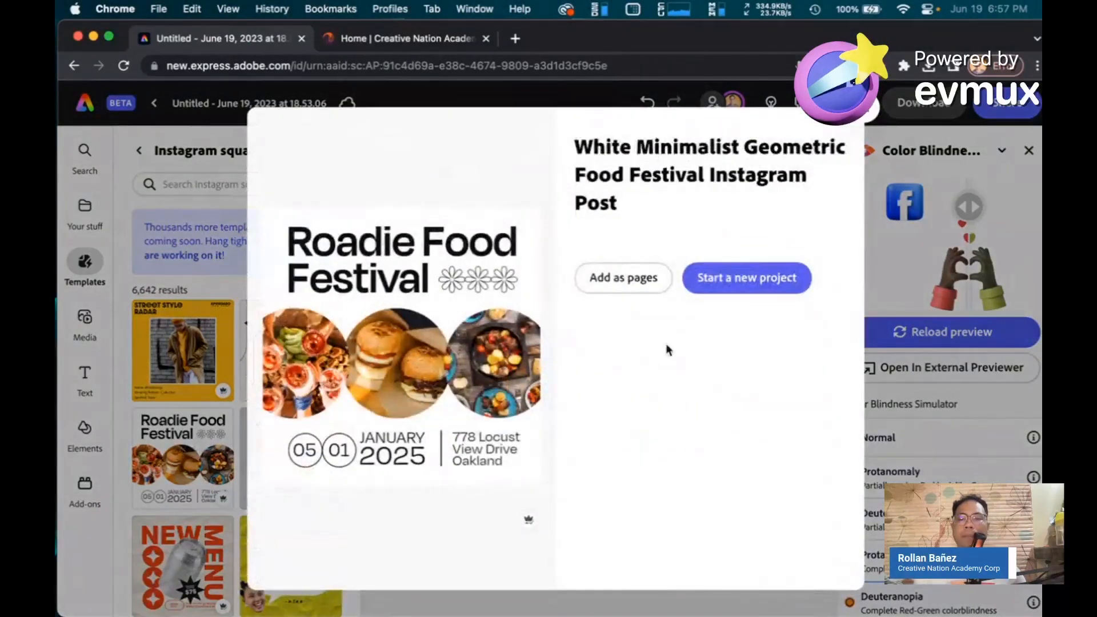
{"action": "left_click", "coordinate": [629, 281]}
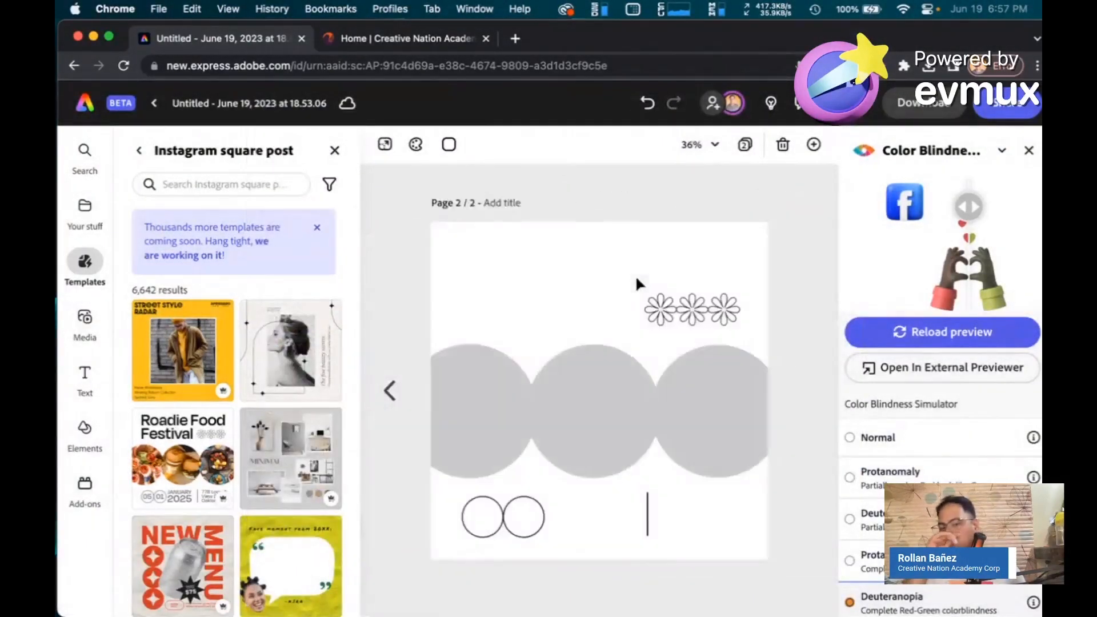
Step: Reload the simulator preview for the food festival page and compare it with the Protanomaly simulation
{"action": "left_click", "coordinate": [939, 342]}
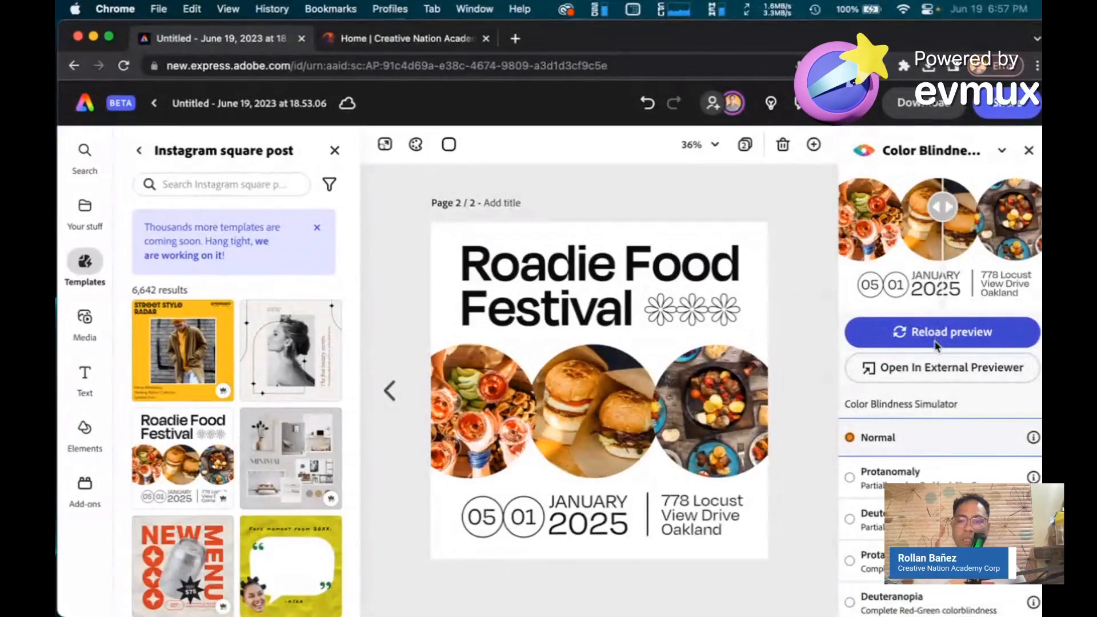
{"action": "left_click", "coordinate": [850, 477]}
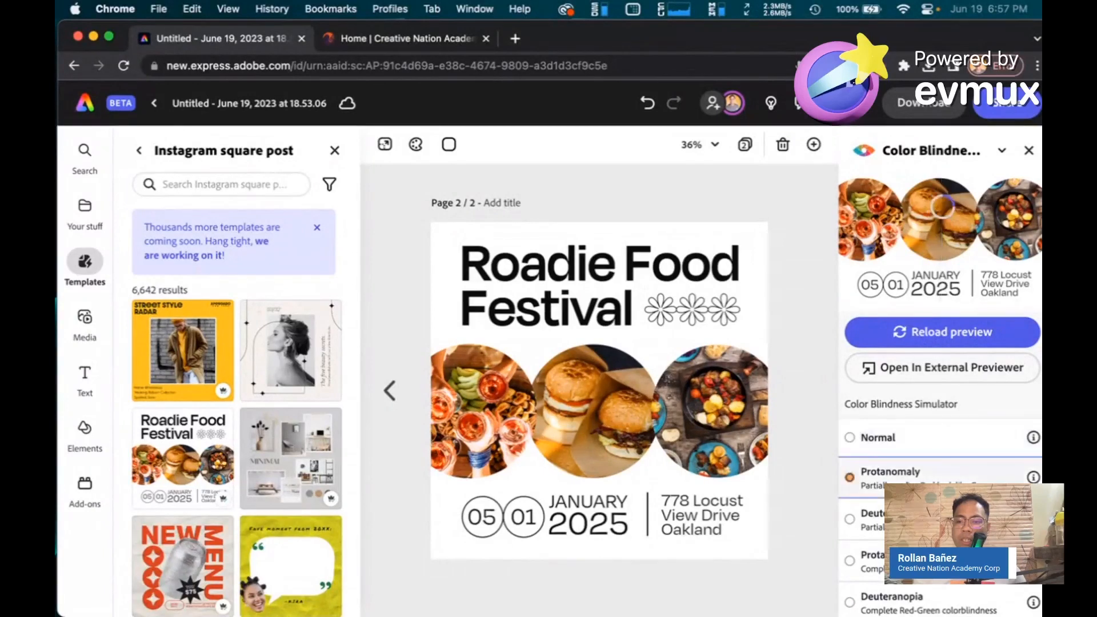
{"action": "mouse_move", "coordinate": [950, 206]}
{"action": "left_mouse_down"}
{"action": "mouse_move", "coordinate": [863, 209]}
{"action": "mouse_move", "coordinate": [953, 211]}
{"action": "mouse_move", "coordinate": [912, 210]}
{"action": "mouse_move", "coordinate": [931, 210]}
{"action": "left_mouse_up"}
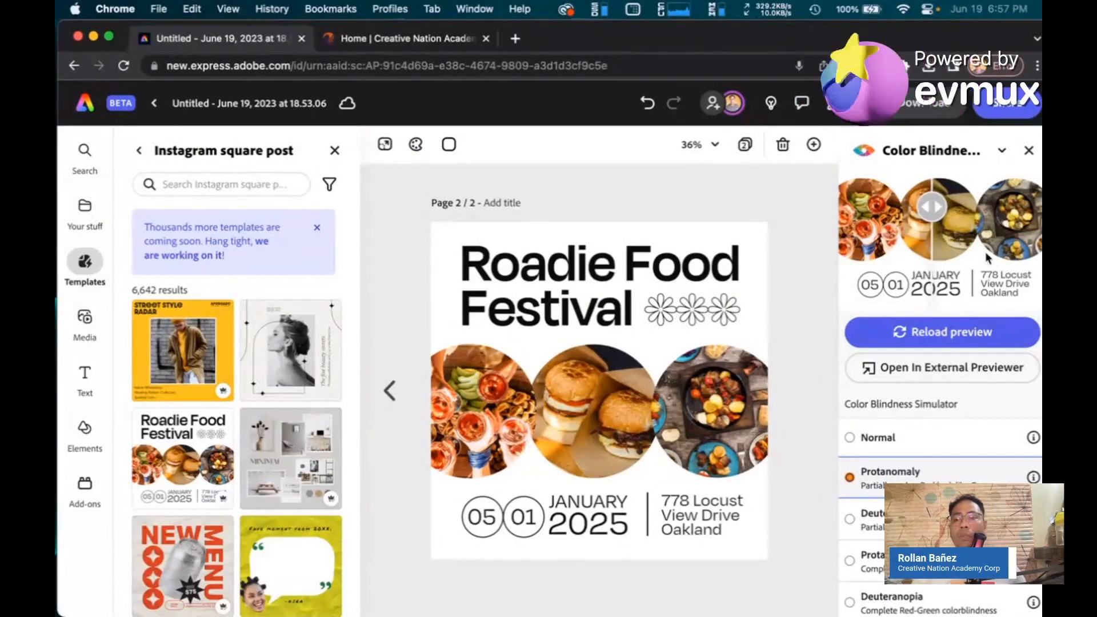
Step: Compare the food festival page with the second Tritan-type simulation using the before/after divider
{"action": "scroll", "coordinate": [993, 267], "scroll_direction": "up", "scroll_amount": 3}
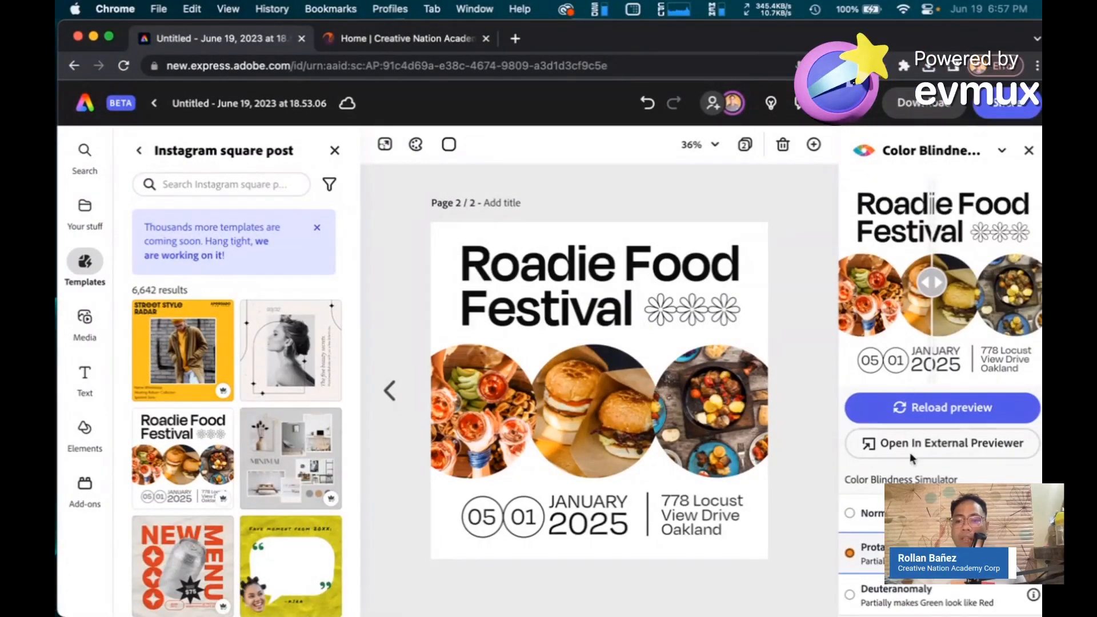
{"action": "scroll", "coordinate": [911, 457], "scroll_direction": "down", "scroll_amount": 5}
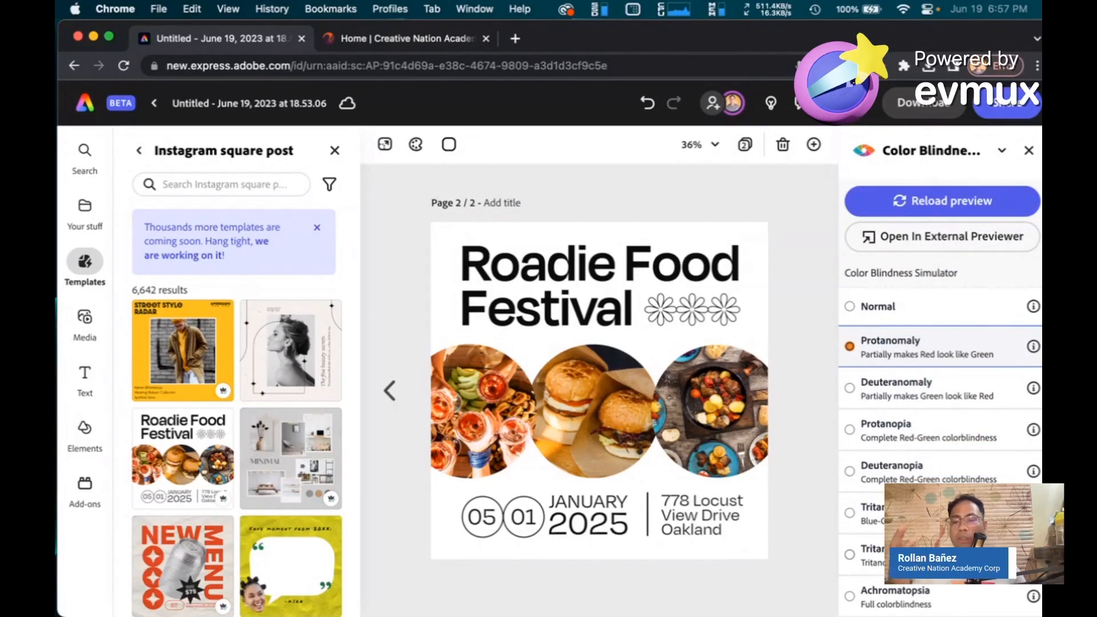
{"action": "left_click", "coordinate": [850, 554]}
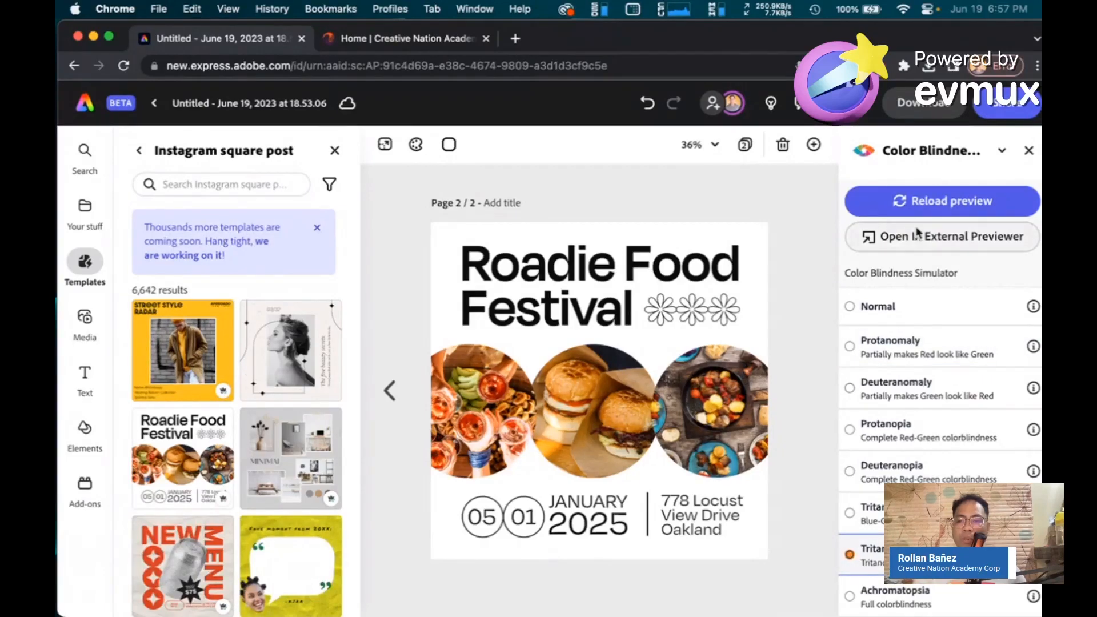
{"action": "left_click", "coordinate": [910, 202]}
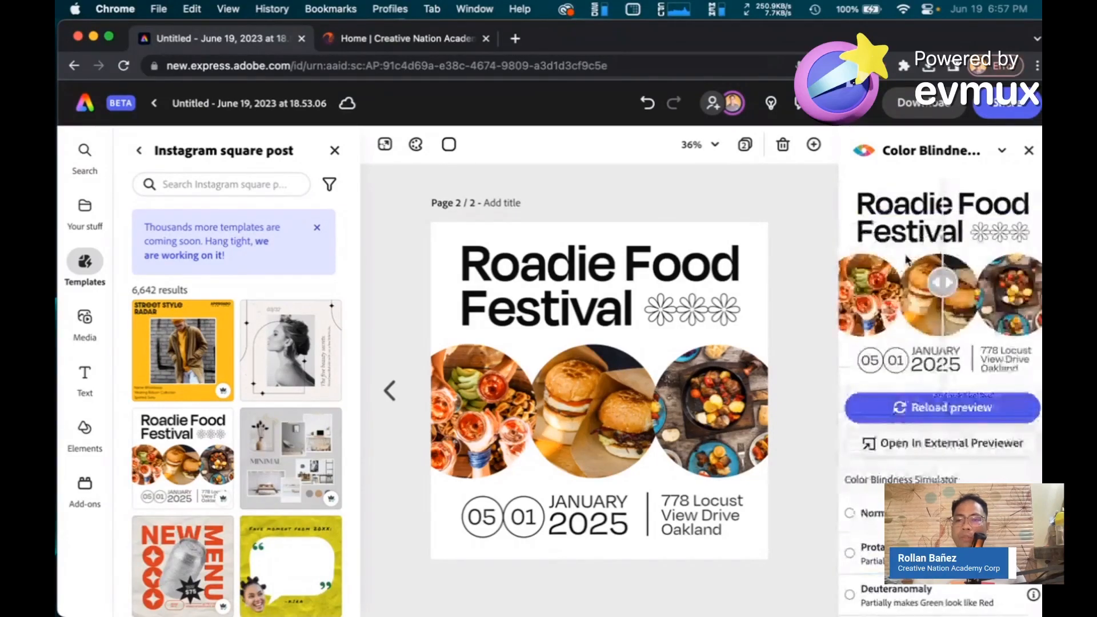
{"action": "mouse_move", "coordinate": [939, 281]}
{"action": "left_mouse_down"}
{"action": "mouse_move", "coordinate": [856, 284]}
{"action": "mouse_move", "coordinate": [1029, 284]}
{"action": "mouse_move", "coordinate": [939, 282]}
{"action": "left_mouse_up"}
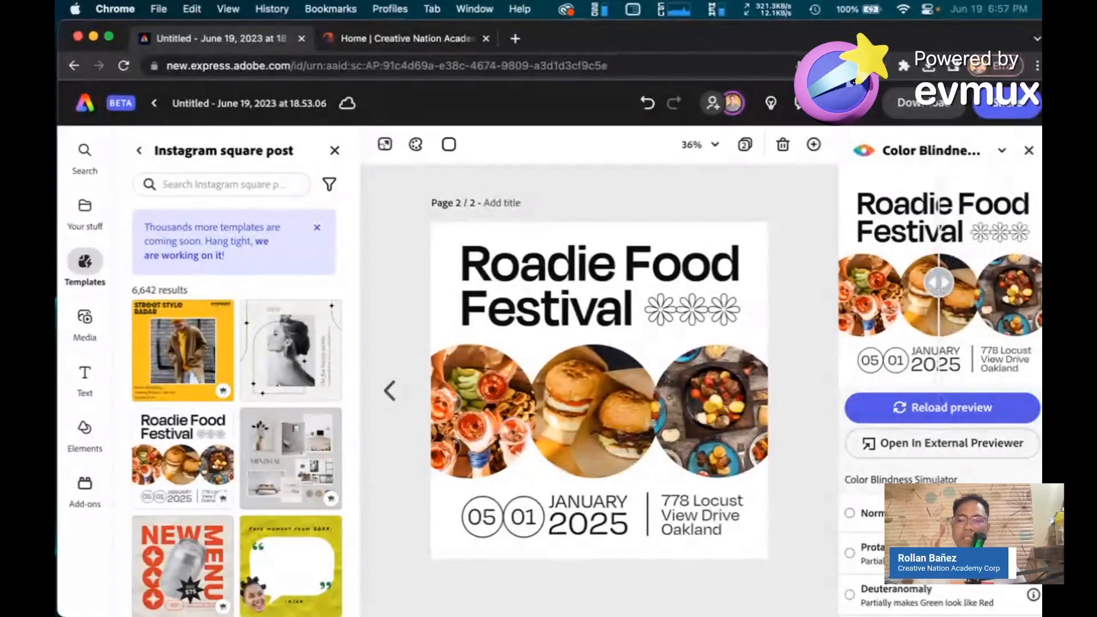
Step: Compare the food festival page with the Achromatopsia full colorblindness simulation using the before/after divider
{"action": "scroll", "coordinate": [940, 343], "scroll_direction": "down", "scroll_amount": 4}
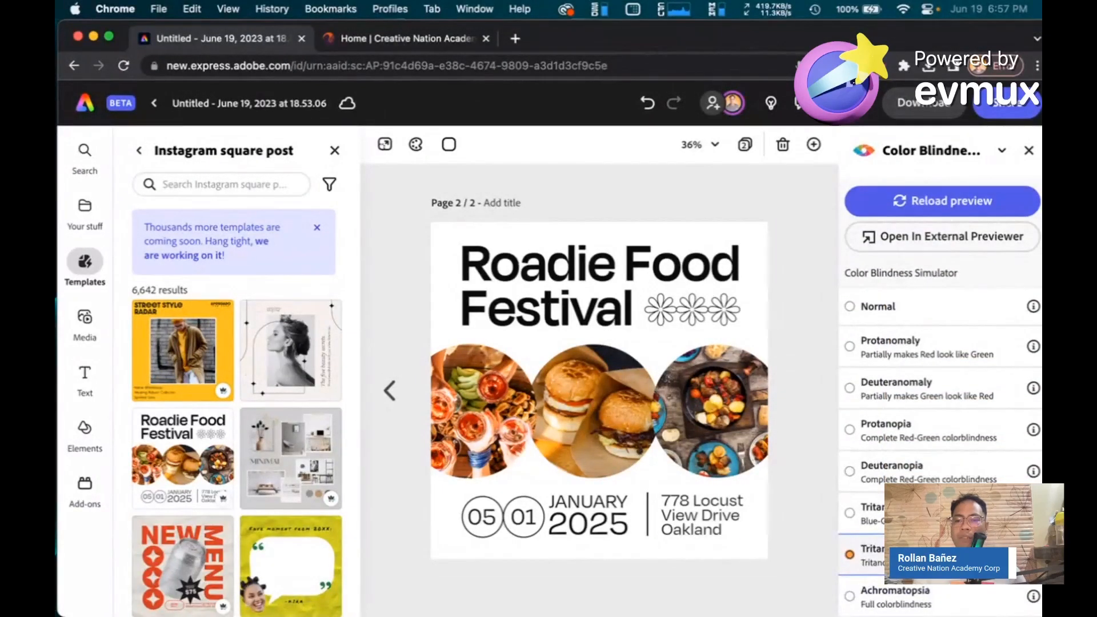
{"action": "left_click", "coordinate": [903, 600]}
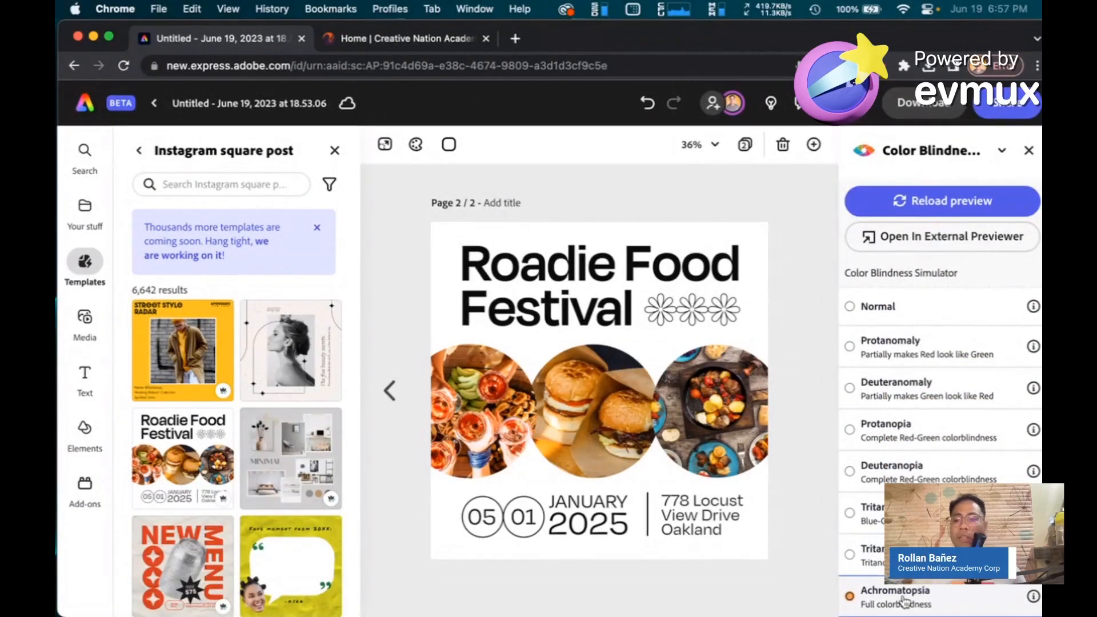
{"action": "scroll", "coordinate": [926, 364], "scroll_direction": "up", "scroll_amount": 4}
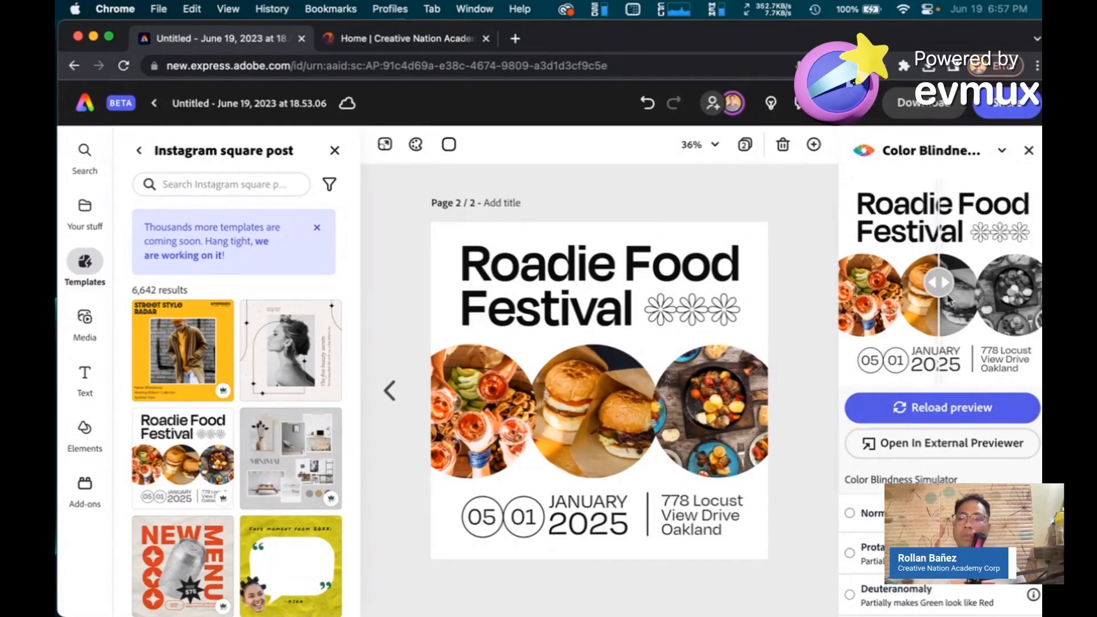
{"action": "mouse_move", "coordinate": [938, 283]}
{"action": "left_mouse_down"}
{"action": "mouse_move", "coordinate": [855, 283]}
{"action": "mouse_move", "coordinate": [938, 283]}
{"action": "left_mouse_up"}
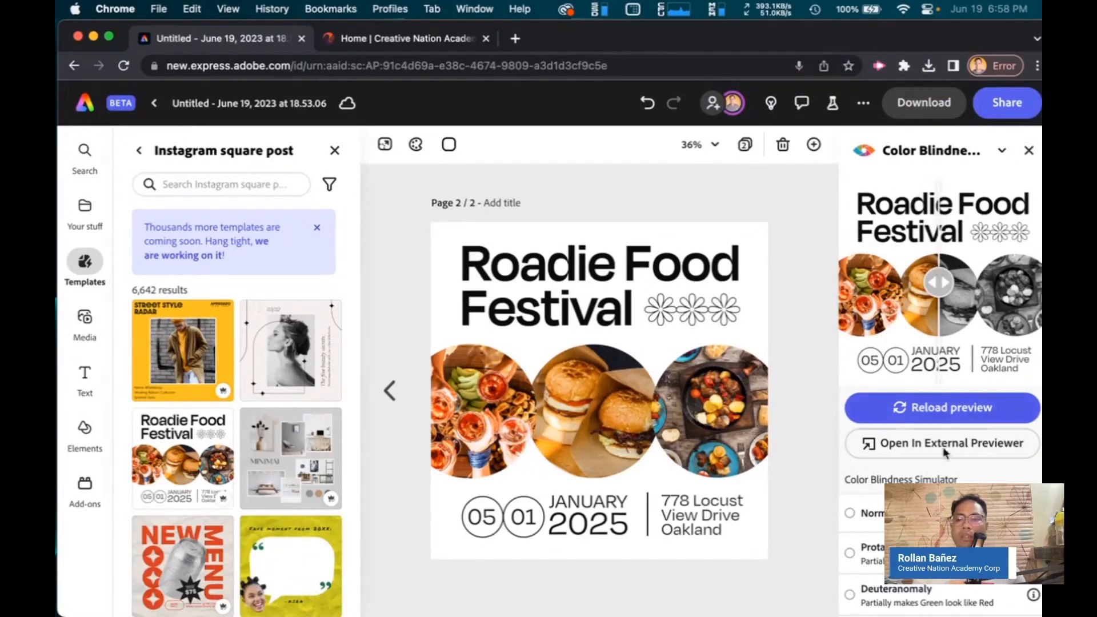
Step: Switch back to the second Tritan-type simulation, compare the food photos across the divider, and close the Color Blindness Simulator
{"action": "scroll", "coordinate": [943, 451], "scroll_direction": "down", "scroll_amount": 4}
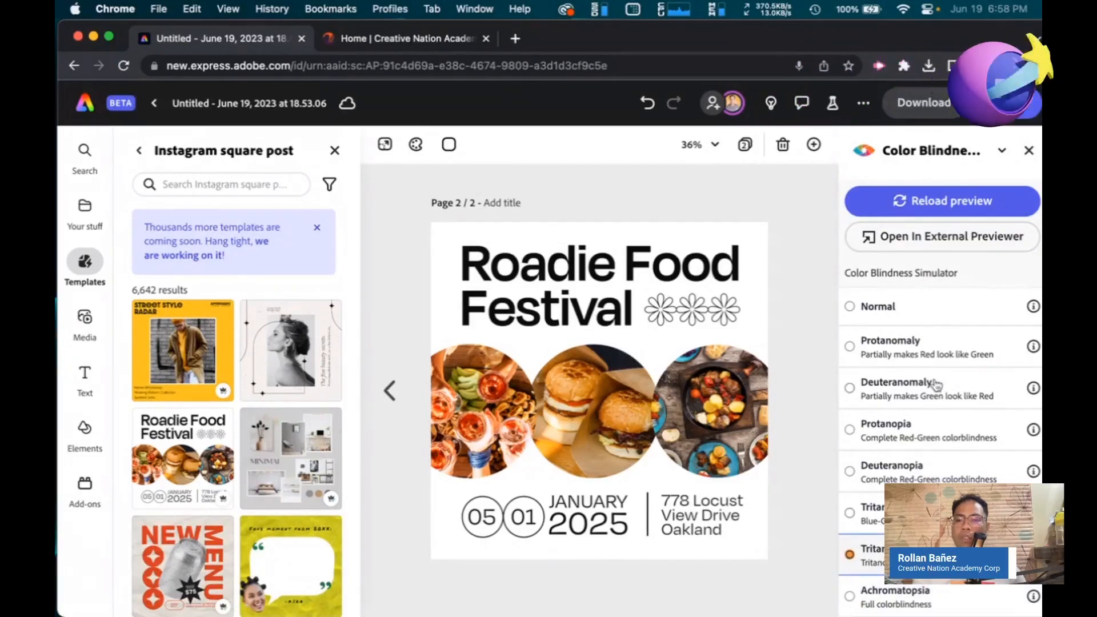
{"action": "scroll", "coordinate": [930, 384], "scroll_direction": "up", "scroll_amount": 4}
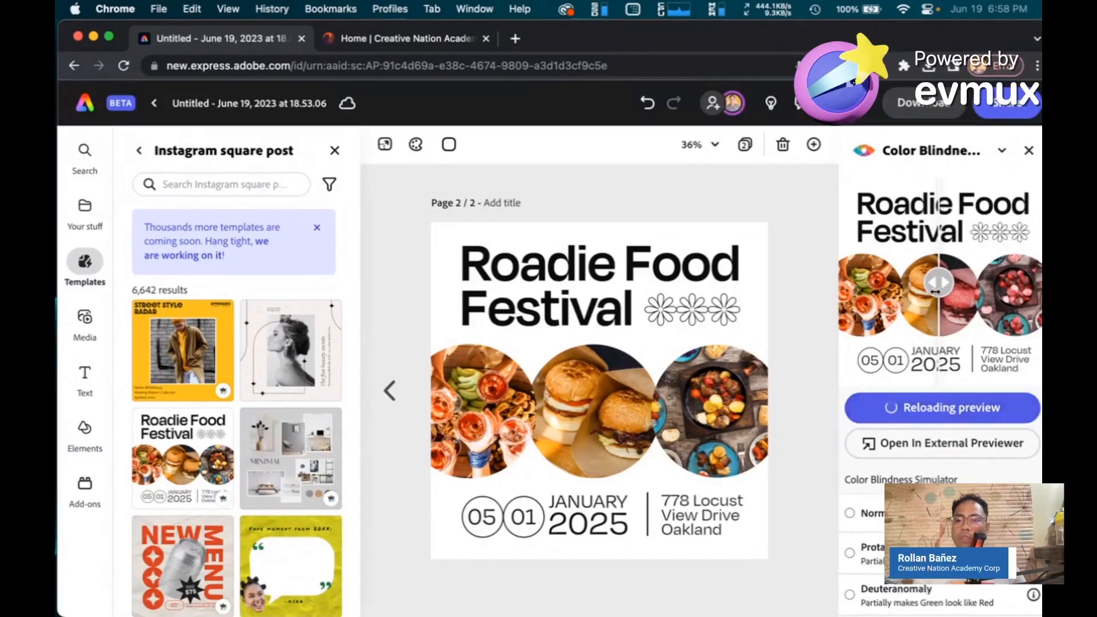
{"action": "mouse_move", "coordinate": [940, 282]}
{"action": "left_mouse_down"}
{"action": "mouse_move", "coordinate": [867, 282]}
{"action": "mouse_move", "coordinate": [947, 283]}
{"action": "left_mouse_up"}
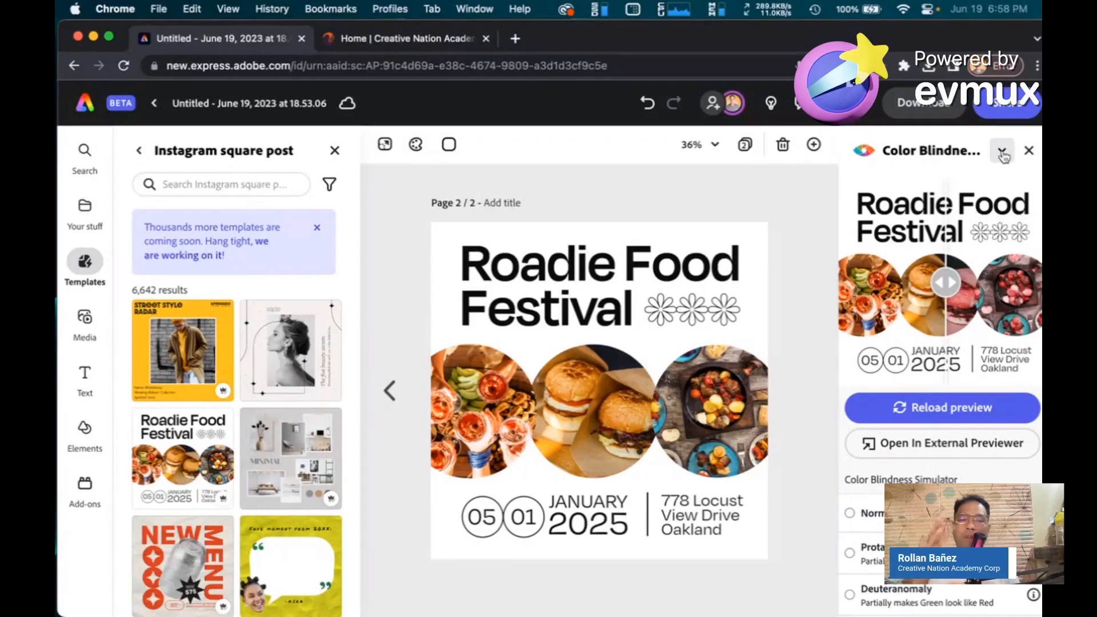
{"action": "left_click", "coordinate": [1028, 151]}
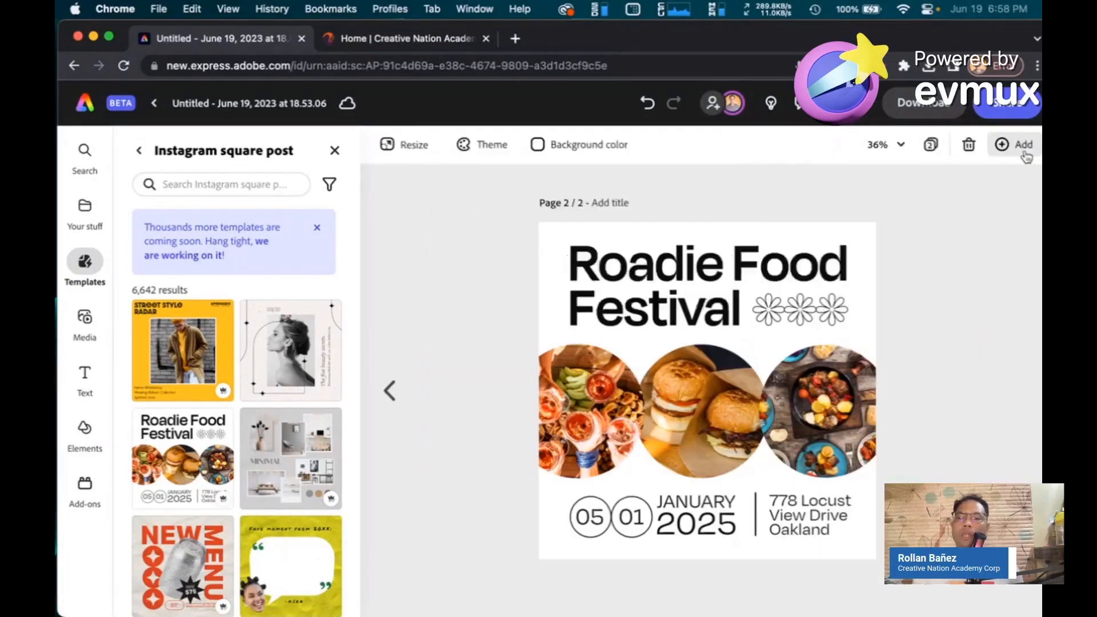
Step: Find the Attention Insight AI-powered design analytics add-on and add it
{"action": "left_click", "coordinate": [85, 486]}
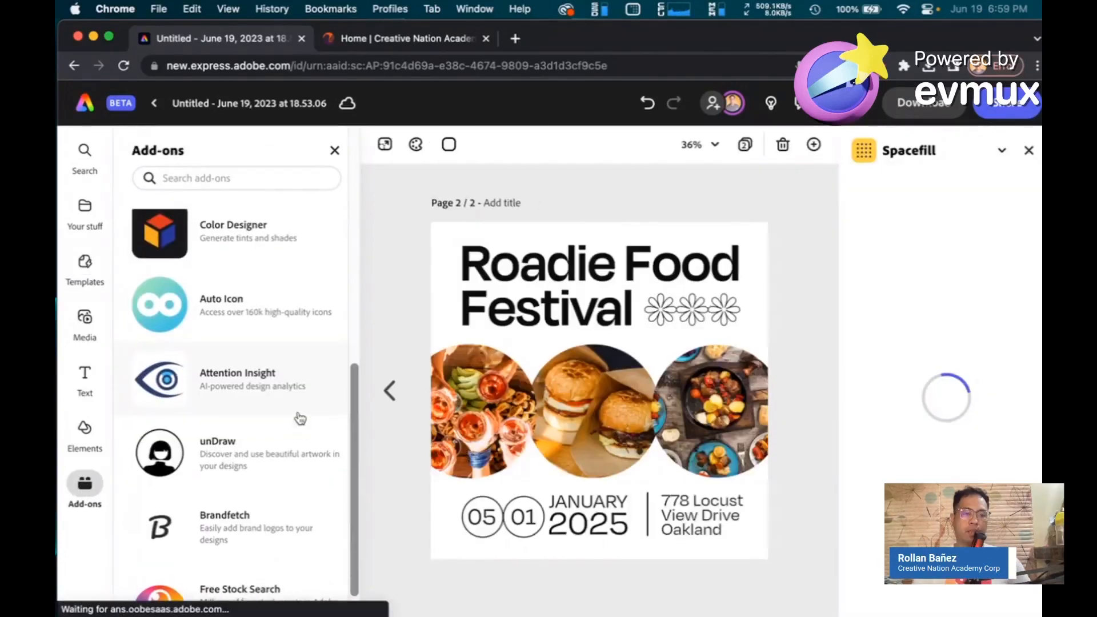
{"action": "scroll", "coordinate": [299, 417], "scroll_direction": "down", "scroll_amount": 1}
{"action": "scroll", "coordinate": [300, 418], "scroll_direction": "up", "scroll_amount": 1}
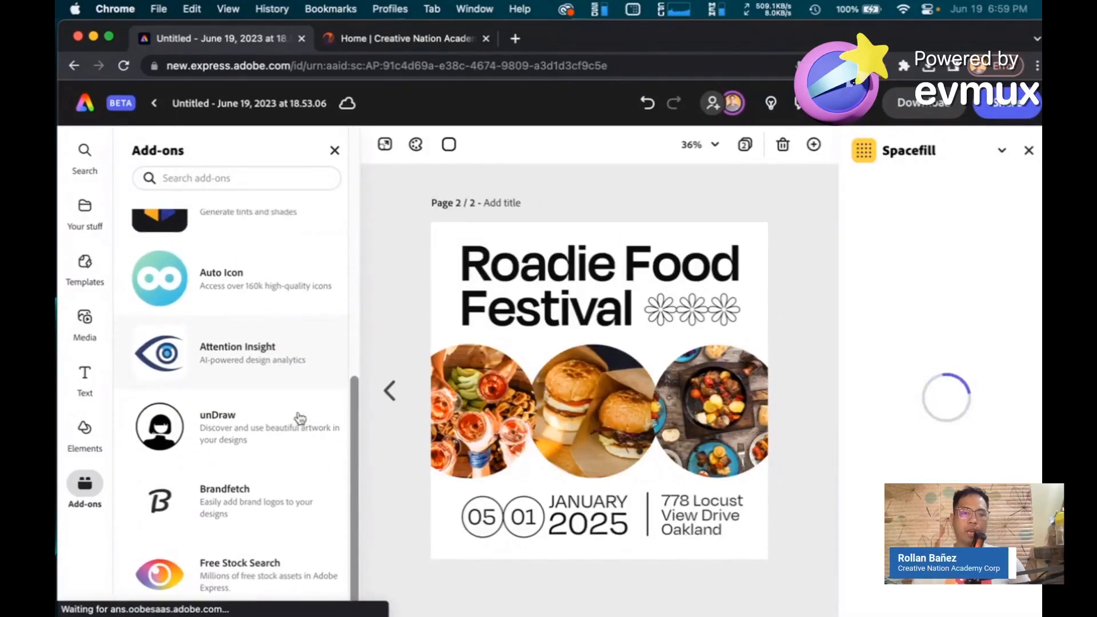
{"action": "scroll", "coordinate": [300, 418], "scroll_direction": "up", "scroll_amount": 1}
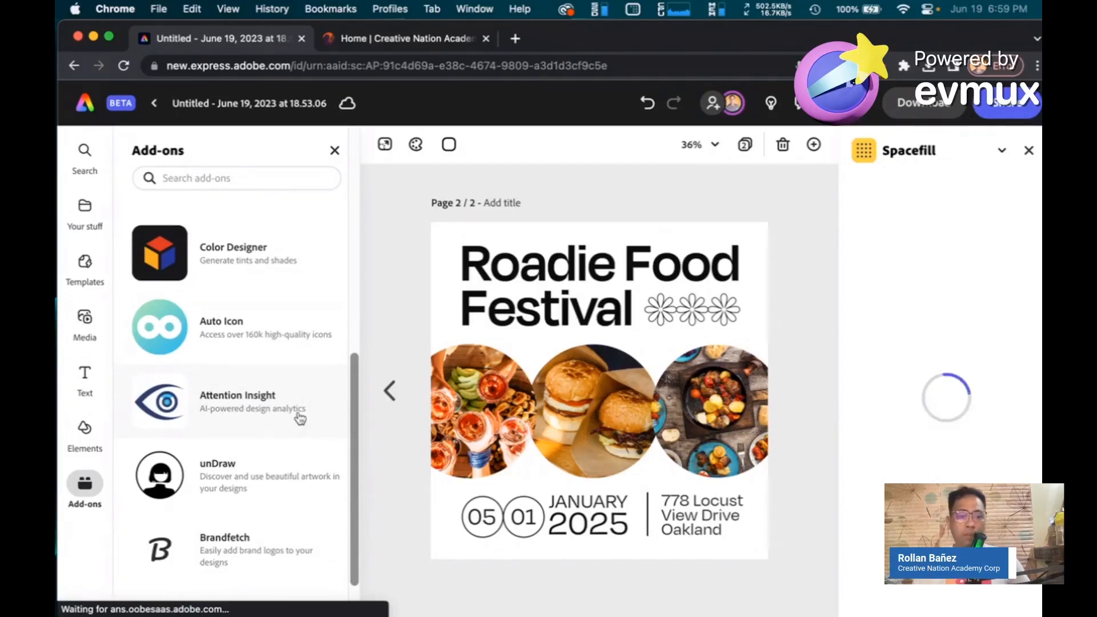
{"action": "left_click", "coordinate": [264, 408]}
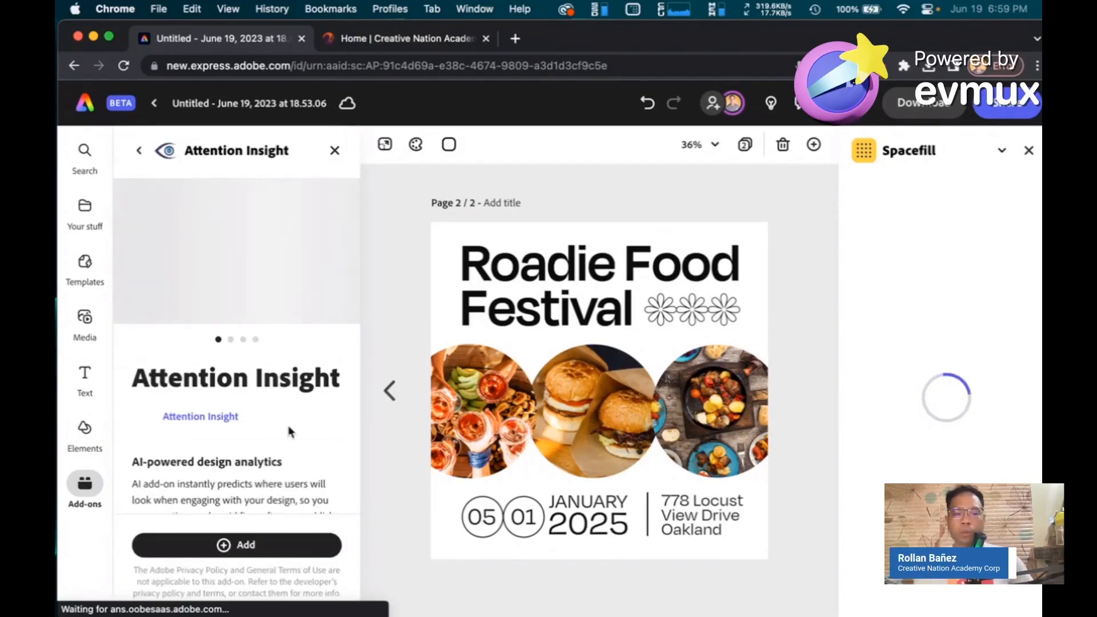
{"action": "left_click", "coordinate": [247, 546]}
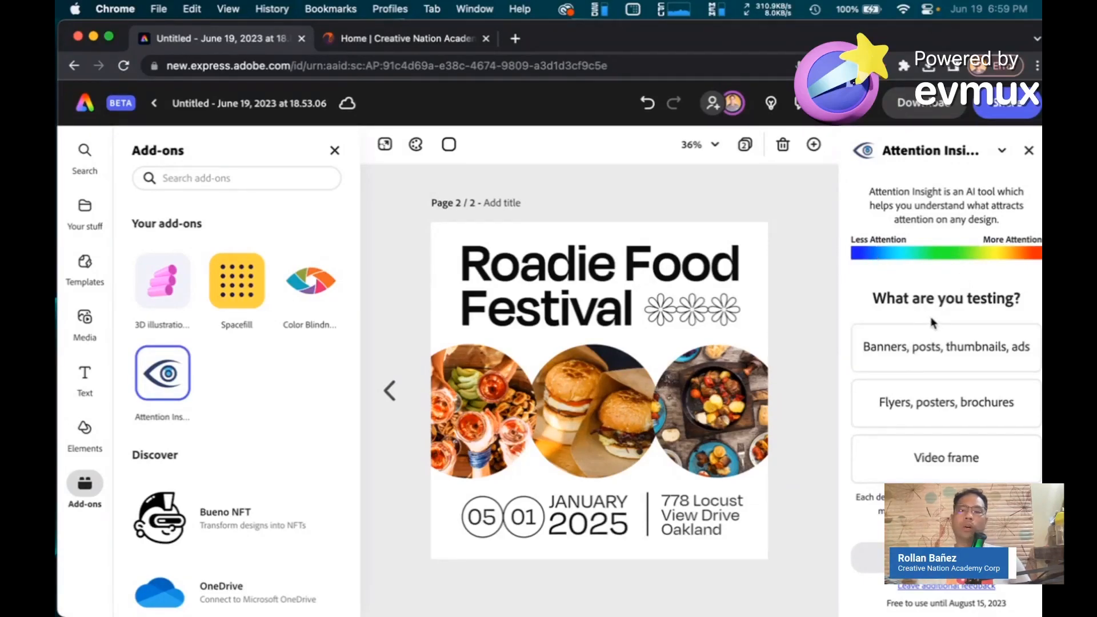
Step: Test the food festival page in Attention Insight as "Banners, posts, thumbnails, ads" and view the result as a Focus Map
{"action": "left_click", "coordinate": [893, 361]}
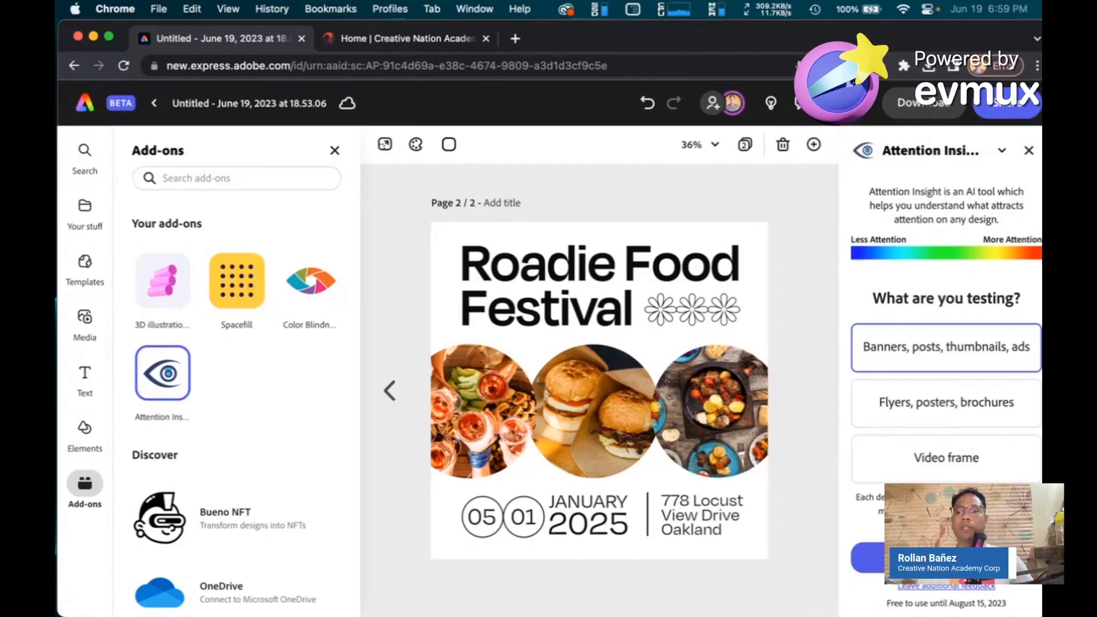
{"action": "left_click", "coordinate": [945, 557]}
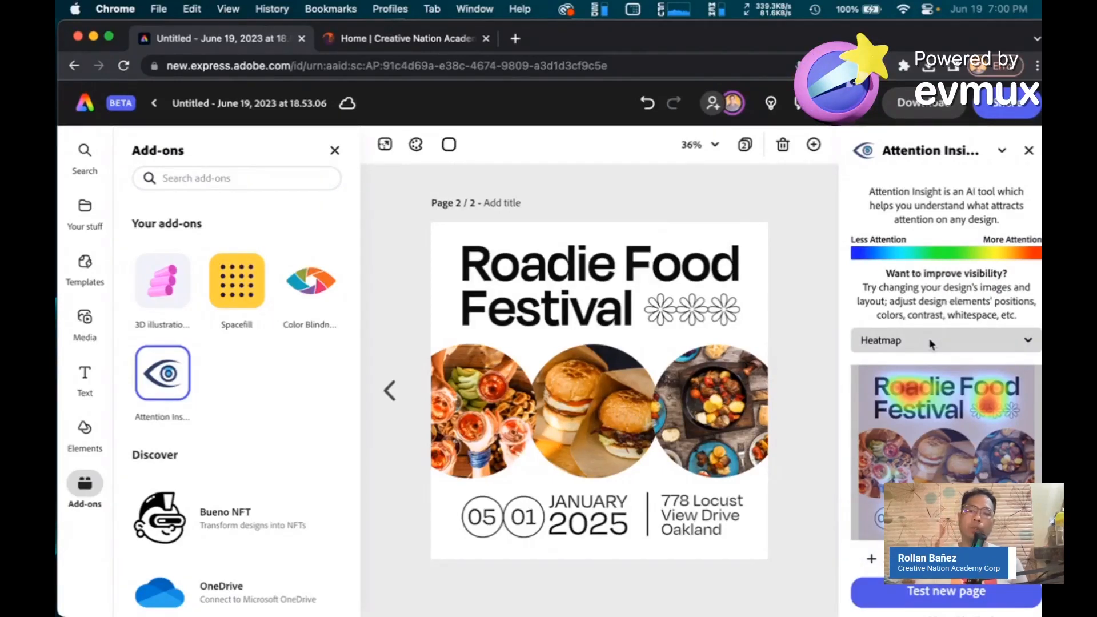
{"action": "left_click", "coordinate": [910, 346]}
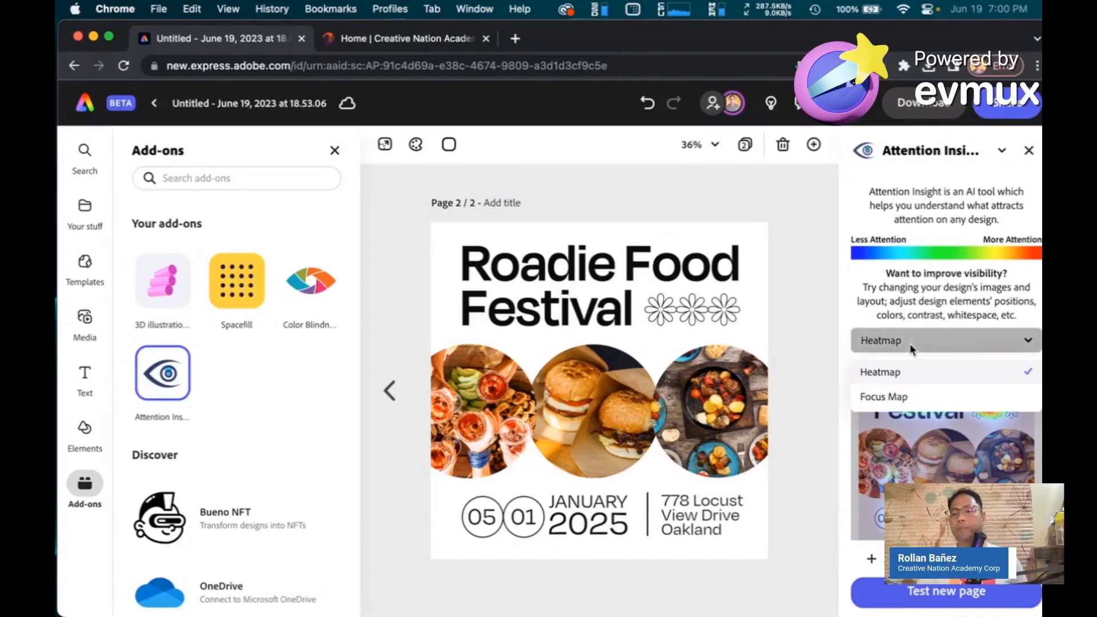
{"action": "left_click", "coordinate": [894, 398]}
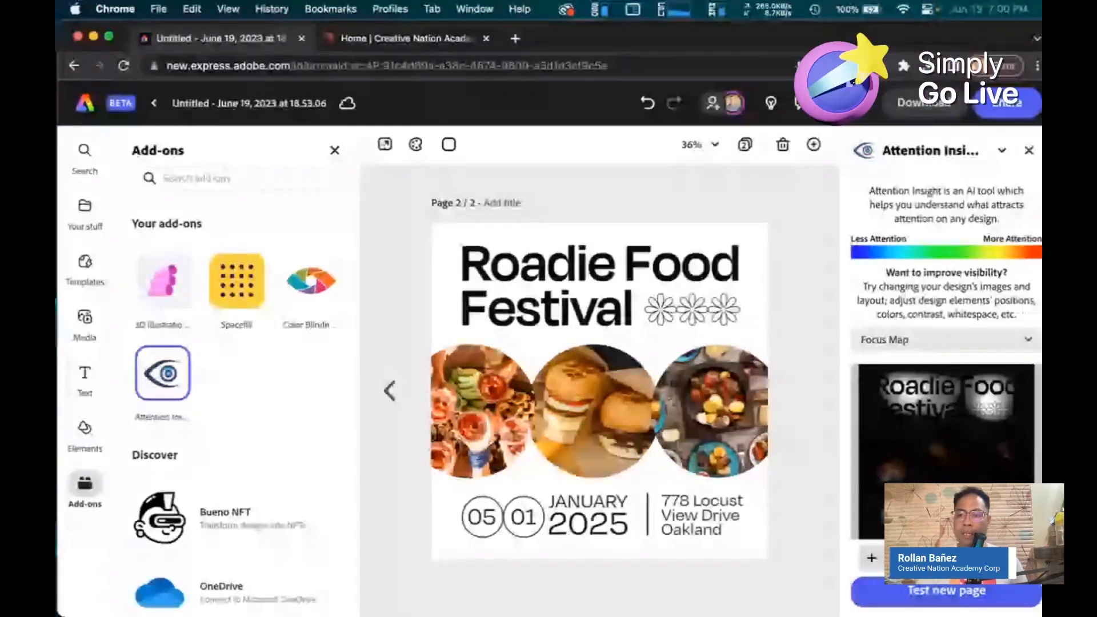
Step: Place the Attention Insight Heatmap on the food festival page and enlarge it to cover the whole page
{"action": "left_click", "coordinate": [907, 341]}
{"action": "left_click", "coordinate": [880, 370]}
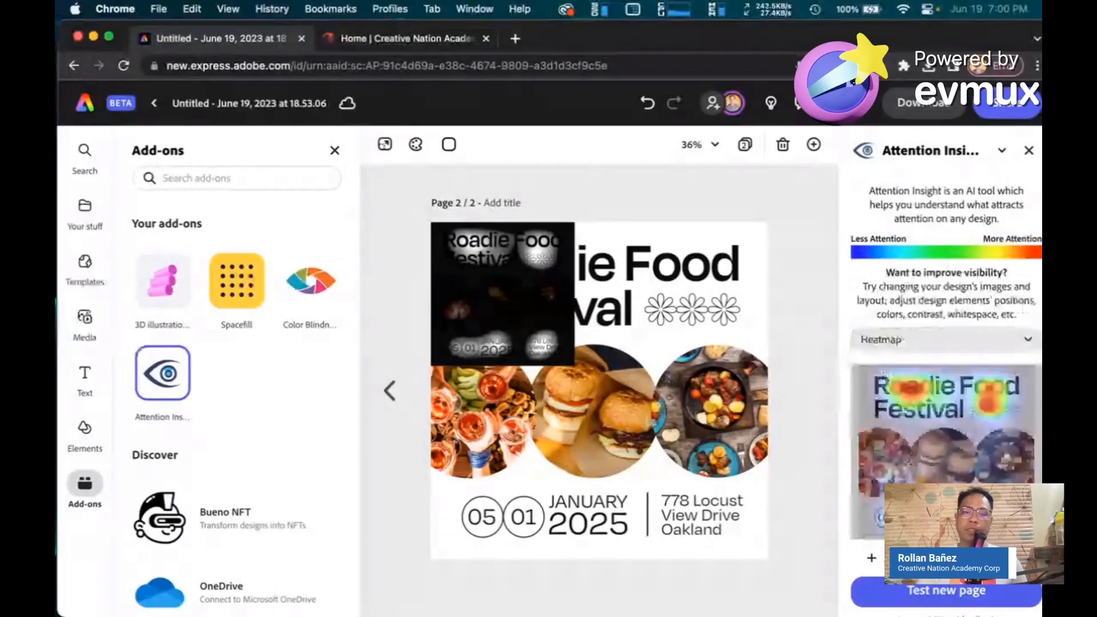
{"action": "left_click", "coordinate": [571, 355]}
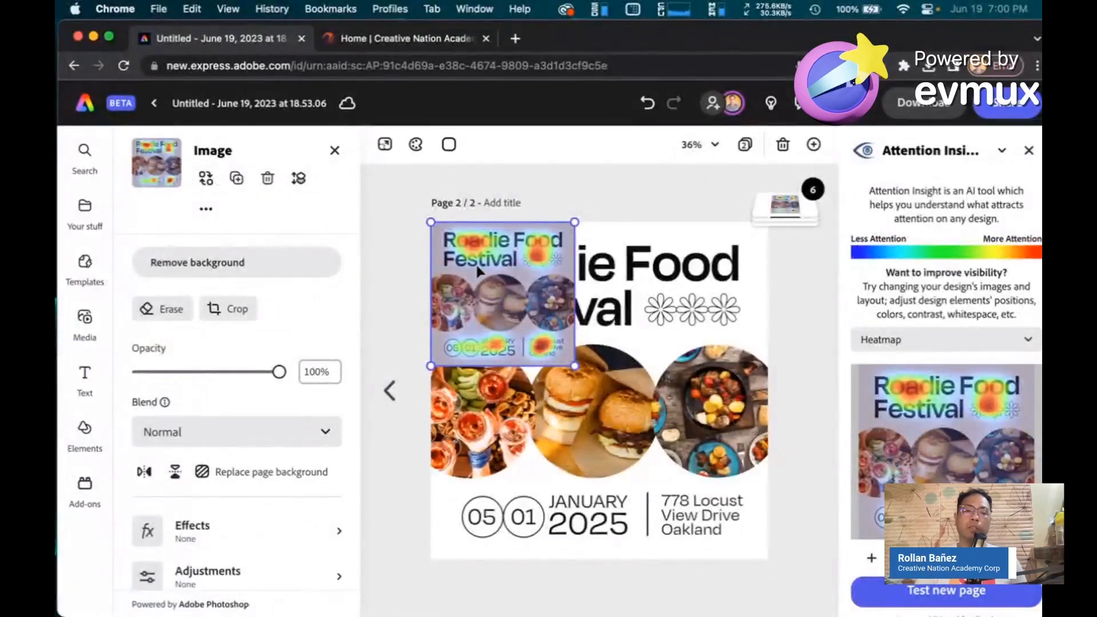
{"action": "left_click_drag", "start_coordinate": [575, 368], "coordinate": [803, 525]}
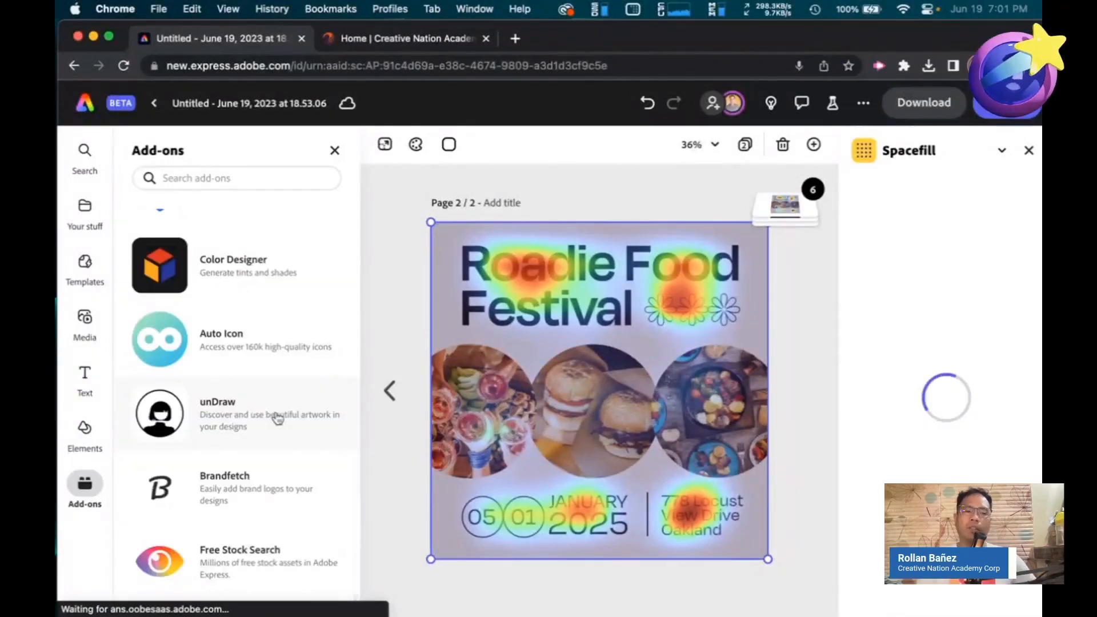
Step: Add the Brandfetch add-on and insert a blank third page after the food festival page
{"action": "left_click", "coordinate": [238, 490]}
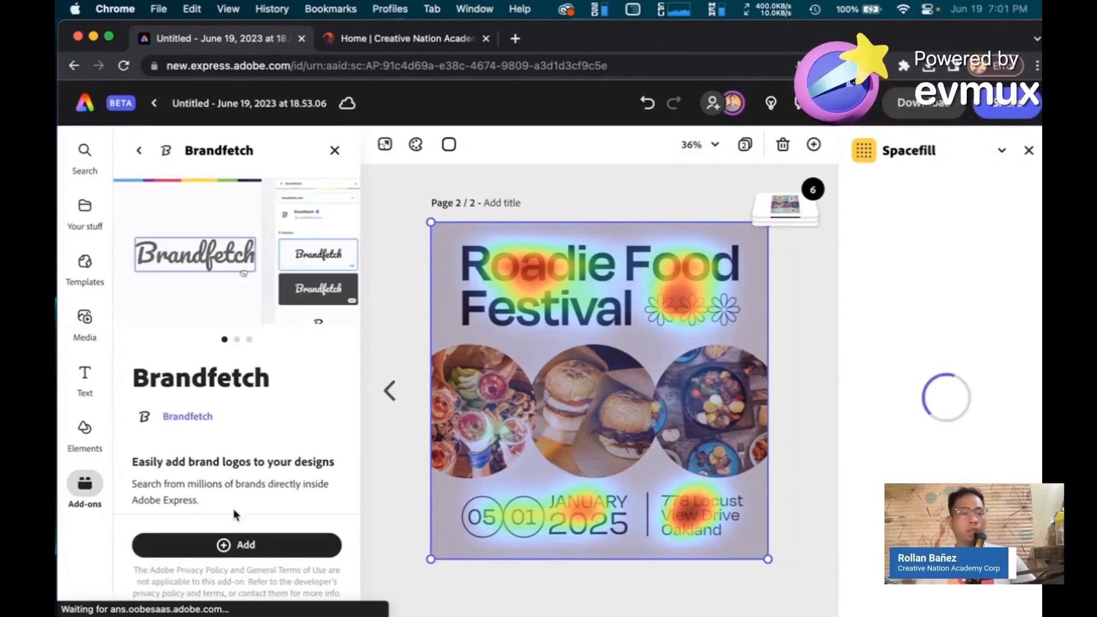
{"action": "left_click", "coordinate": [227, 544]}
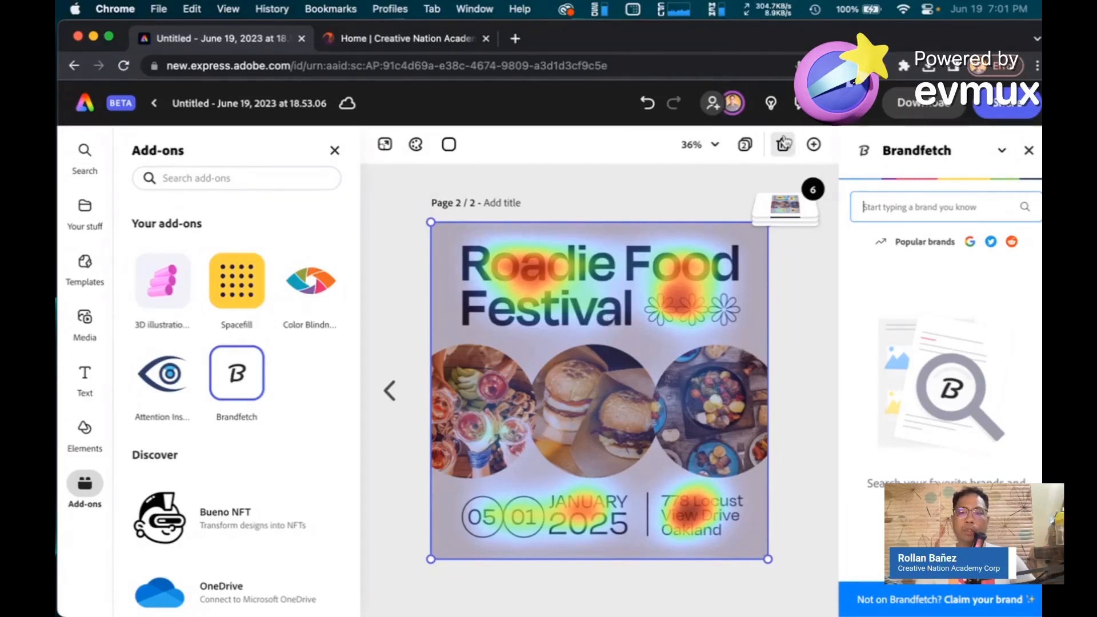
{"action": "left_click", "coordinate": [745, 144]}
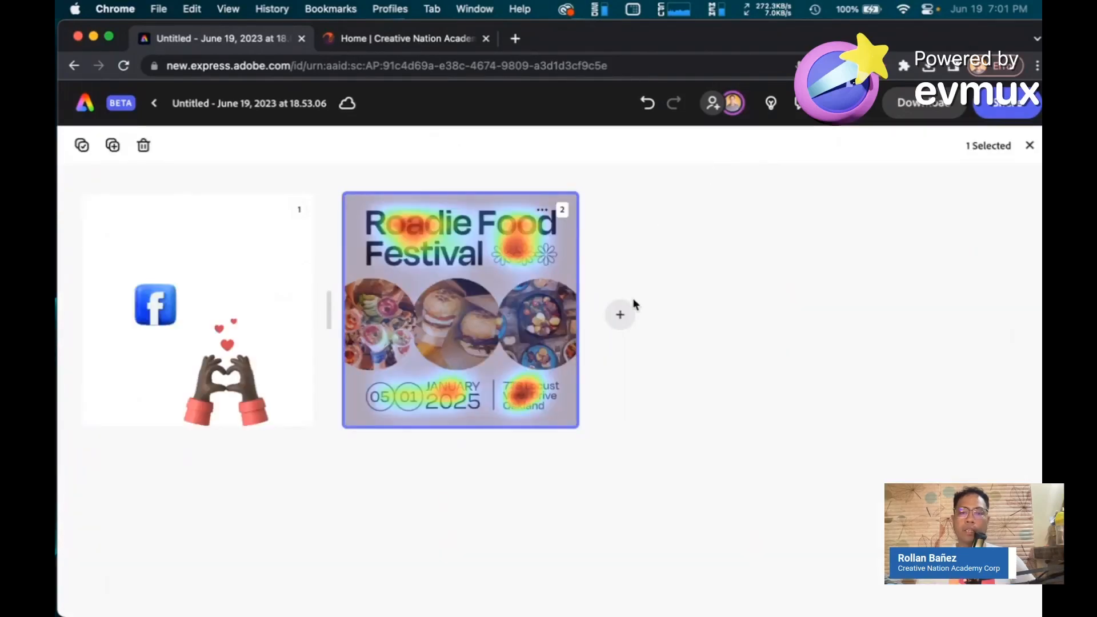
{"action": "left_click", "coordinate": [620, 314]}
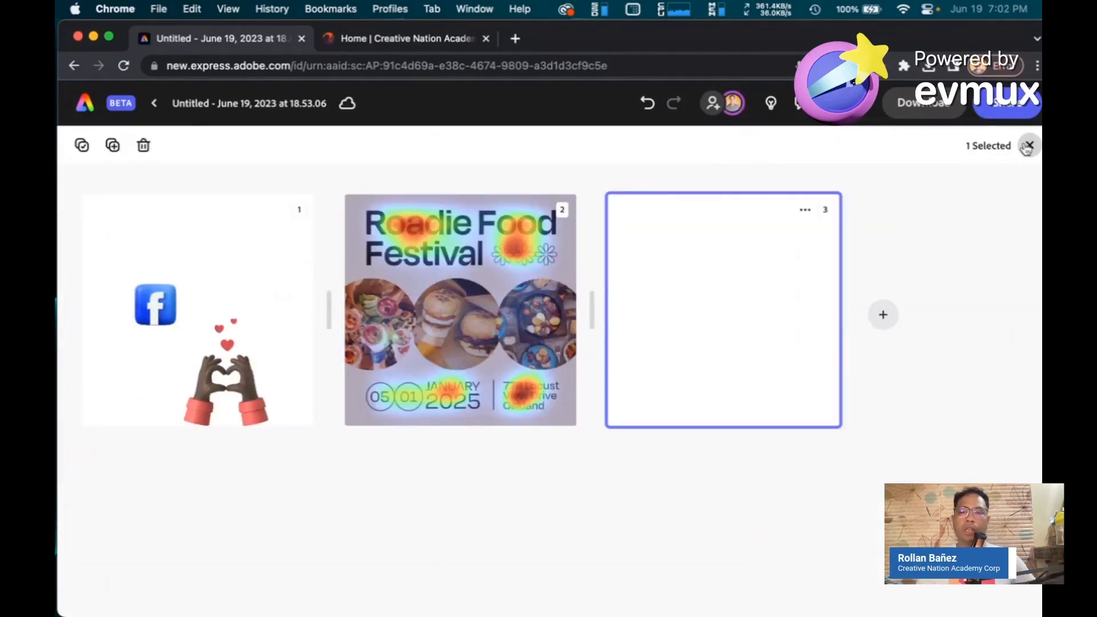
{"action": "left_click", "coordinate": [1028, 146]}
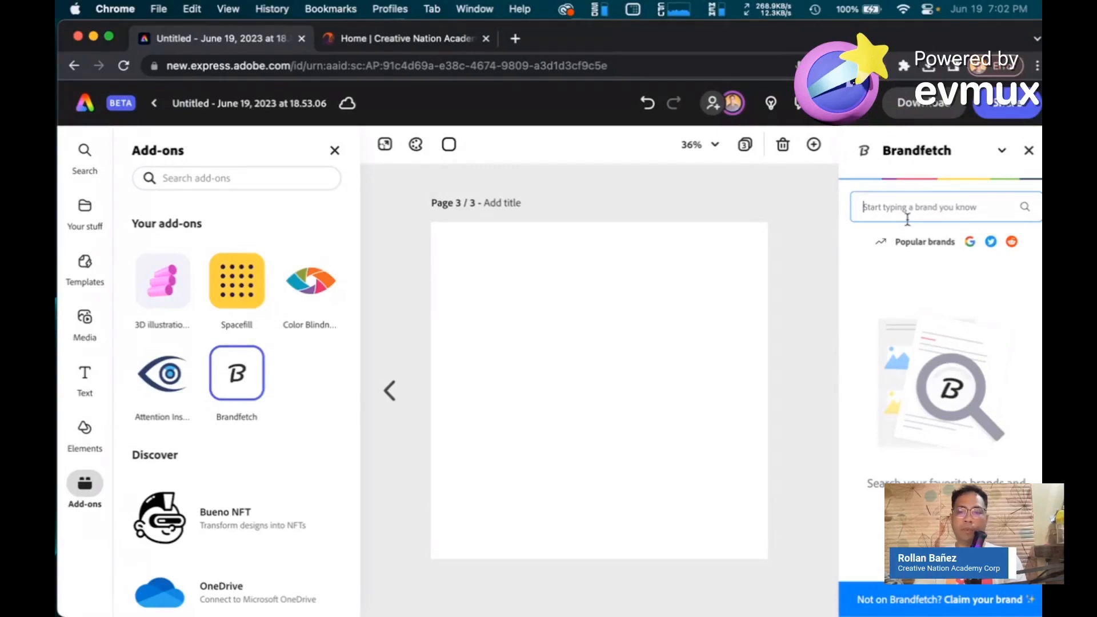
Step: Search Brandfetch for "creative nation academy" and place the brand's PNG logo with its name on the upper part of page 3
{"action": "type", "text": "creative"}
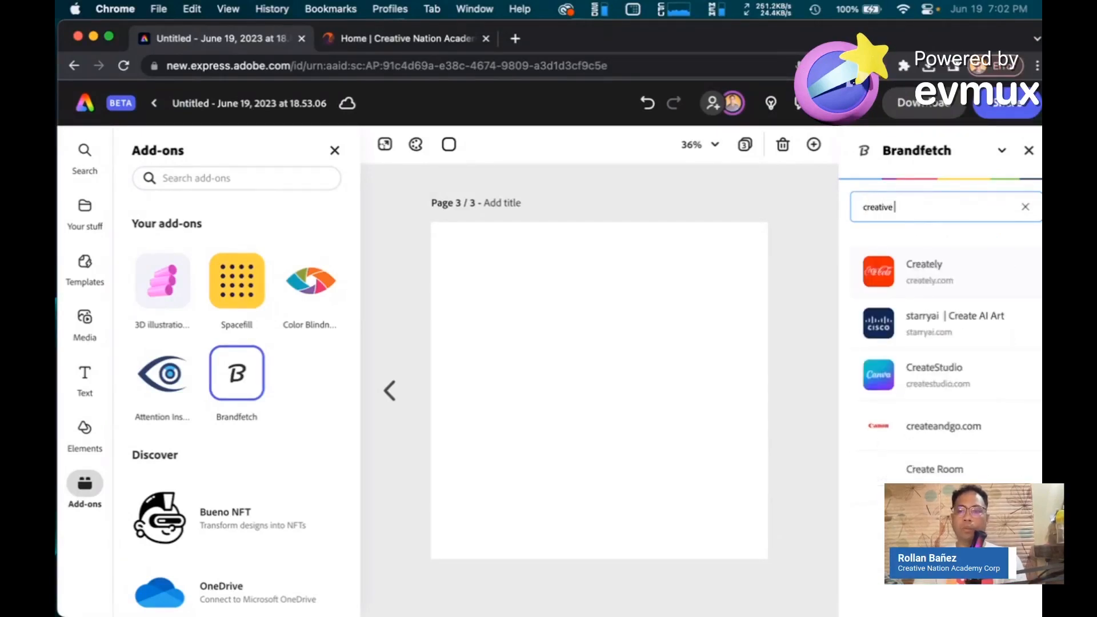
{"action": "type", "text": " nation"}
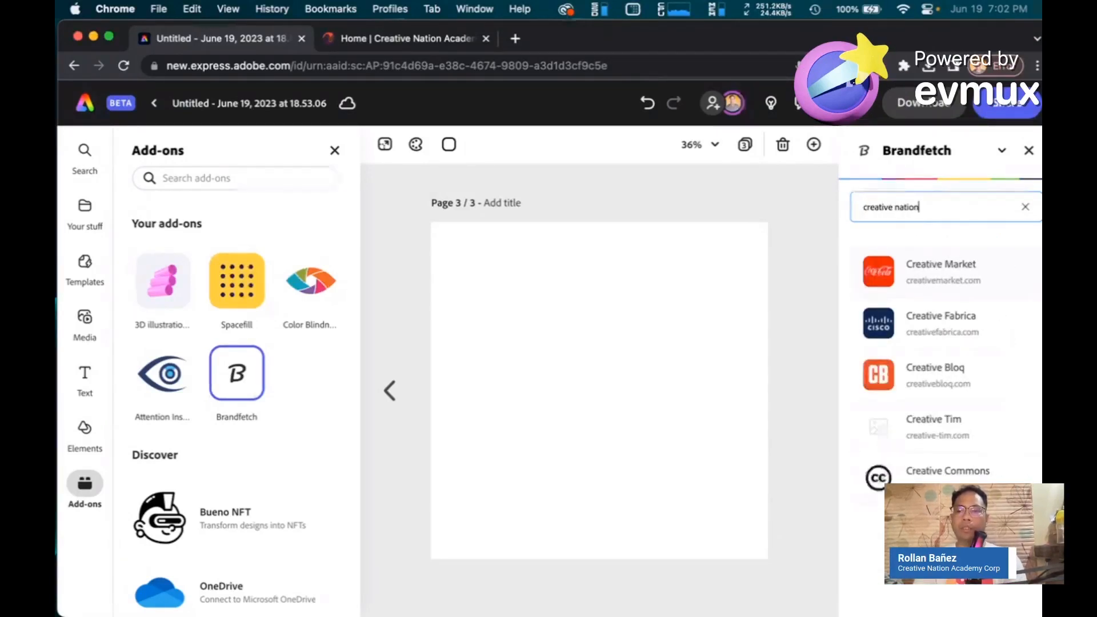
{"action": "type", "text": " academy"}
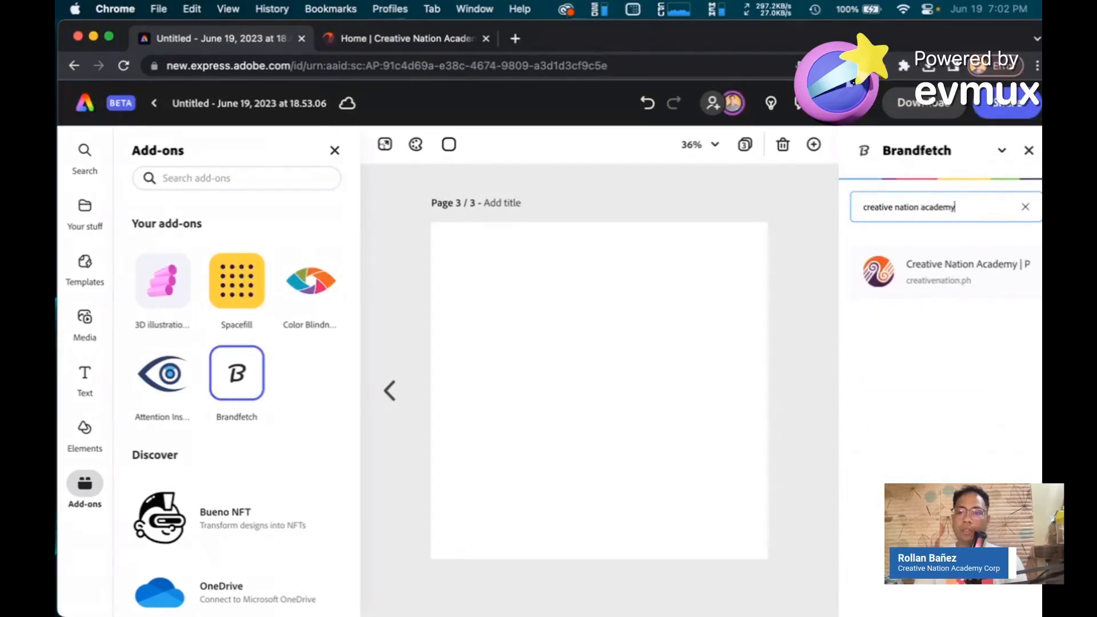
{"action": "left_click", "coordinate": [880, 273]}
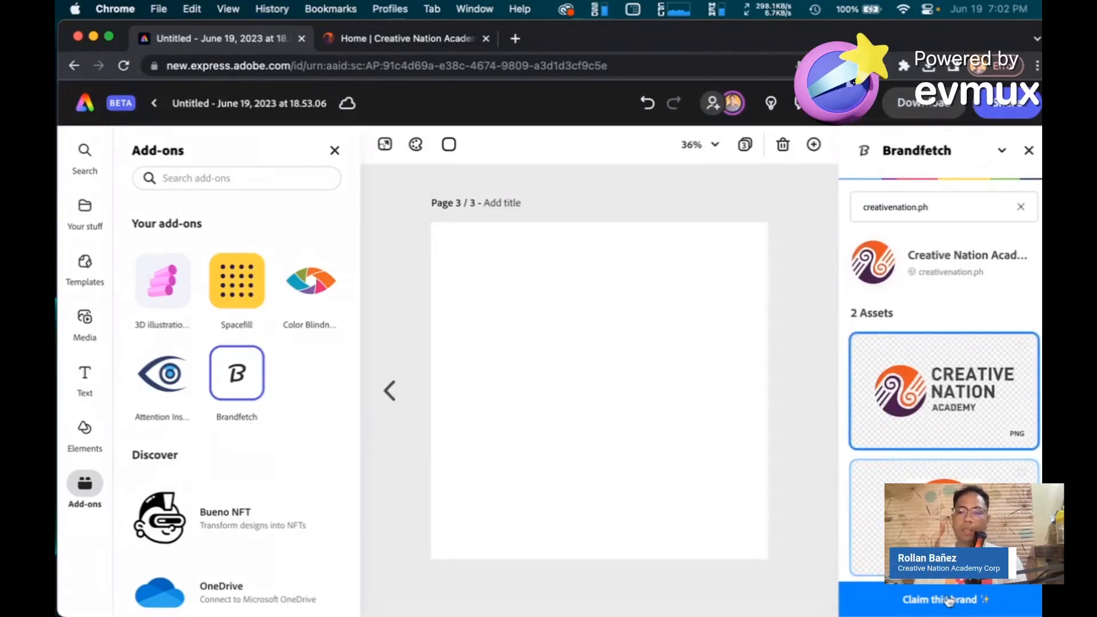
{"action": "left_click_drag", "start_coordinate": [901, 411], "coordinate": [524, 325]}
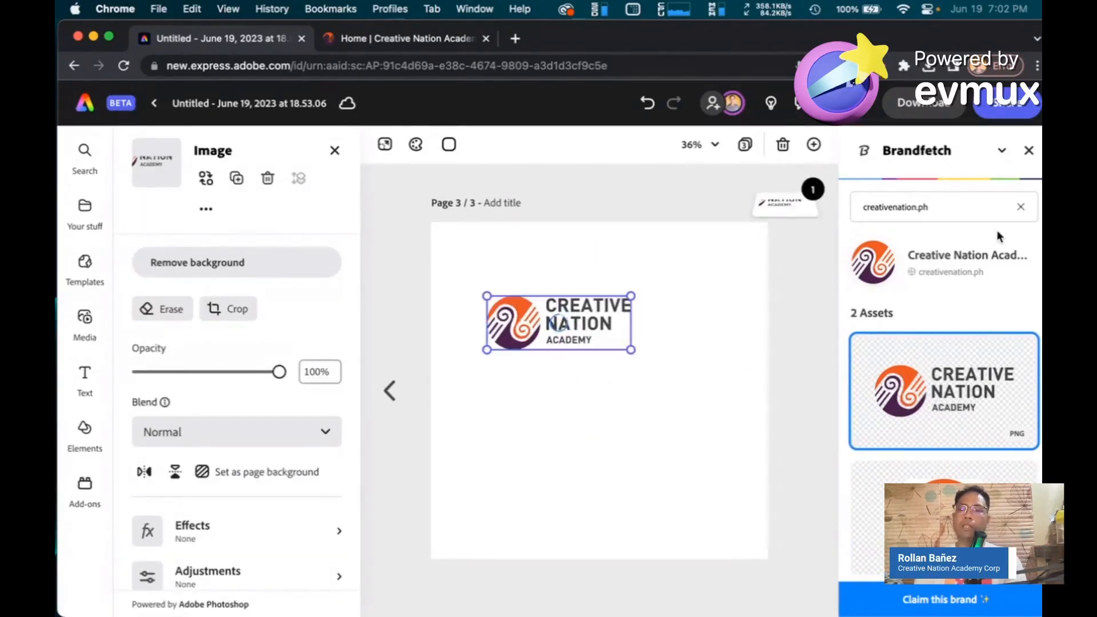
Step: Search Brandfetch for "apple", open the apple.com brand and place its second logo asset on the lower part of page 3
{"action": "triple_click", "coordinate": [952, 207]}
{"action": "type", "text": "appl"}
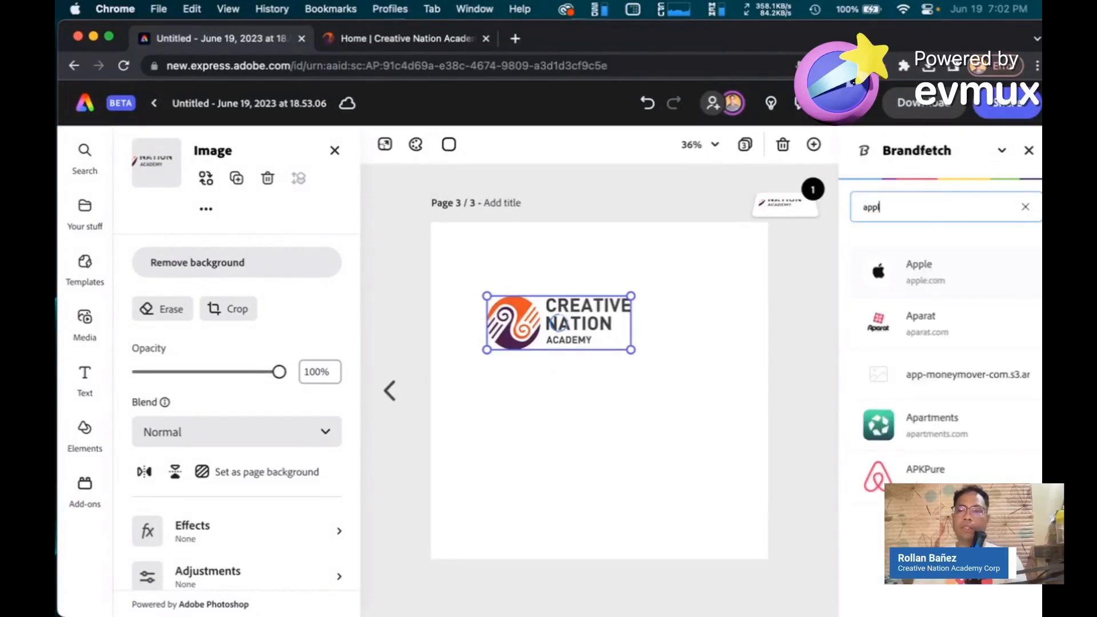
{"action": "type", "text": "e"}
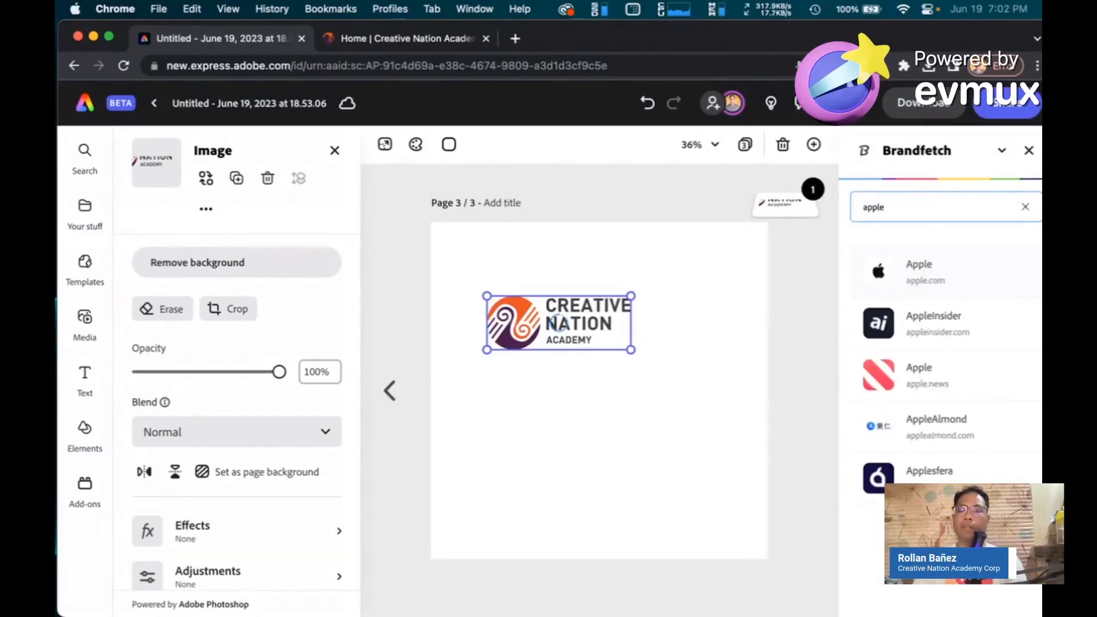
{"action": "left_click", "coordinate": [972, 264]}
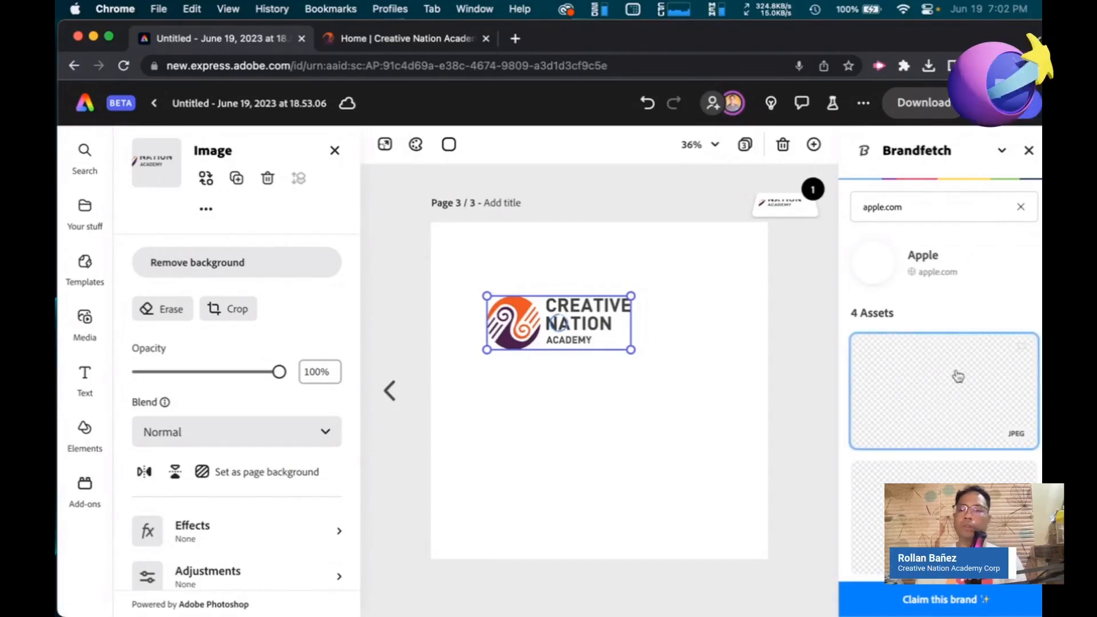
{"action": "left_click_drag", "start_coordinate": [944, 514], "coordinate": [640, 430]}
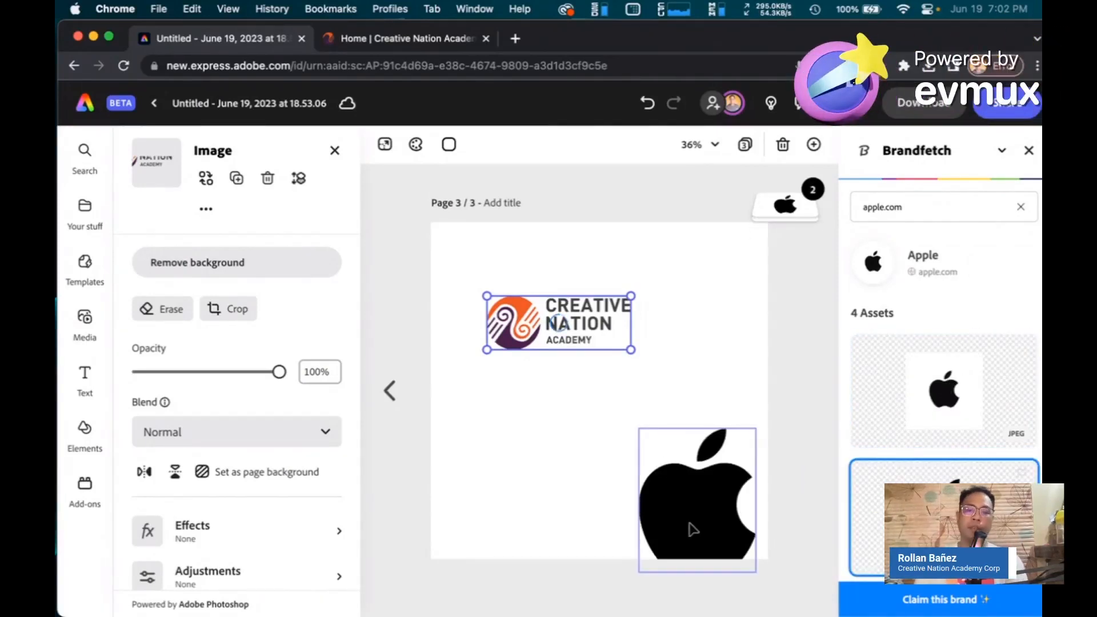
Step: Shrink the black Apple logo to less than half its size and position it below the Creative Nation Academy logo, aligned with its left edge
{"action": "left_click_drag", "start_coordinate": [690, 526], "coordinate": [550, 470]}
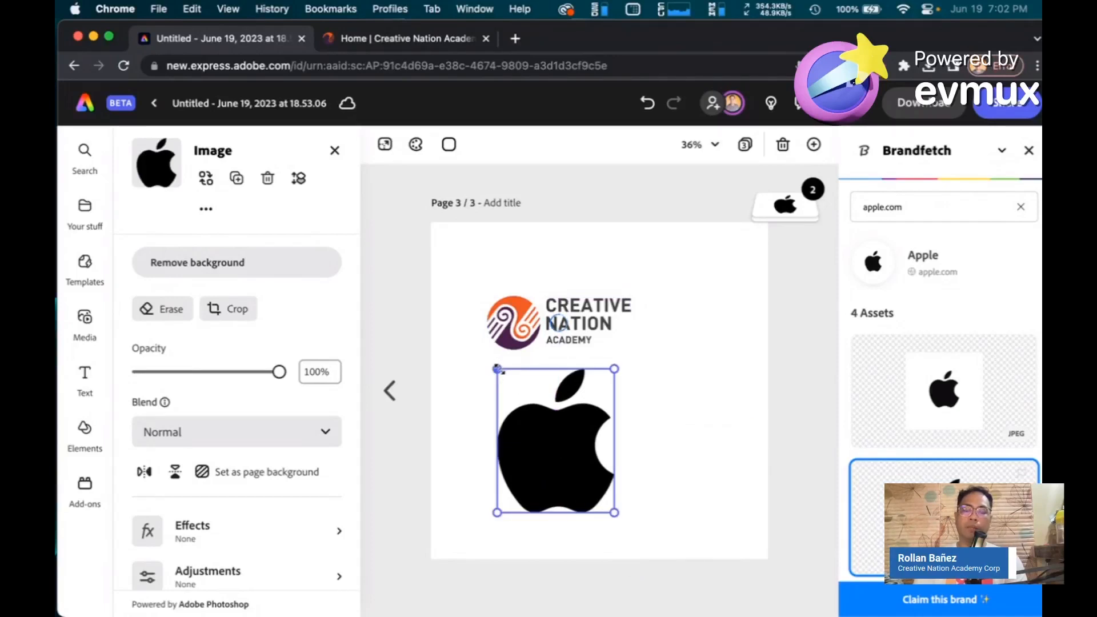
{"action": "left_click_drag", "start_coordinate": [498, 369], "coordinate": [564, 452]}
{"action": "left_click_drag", "start_coordinate": [605, 488], "coordinate": [527, 427]}
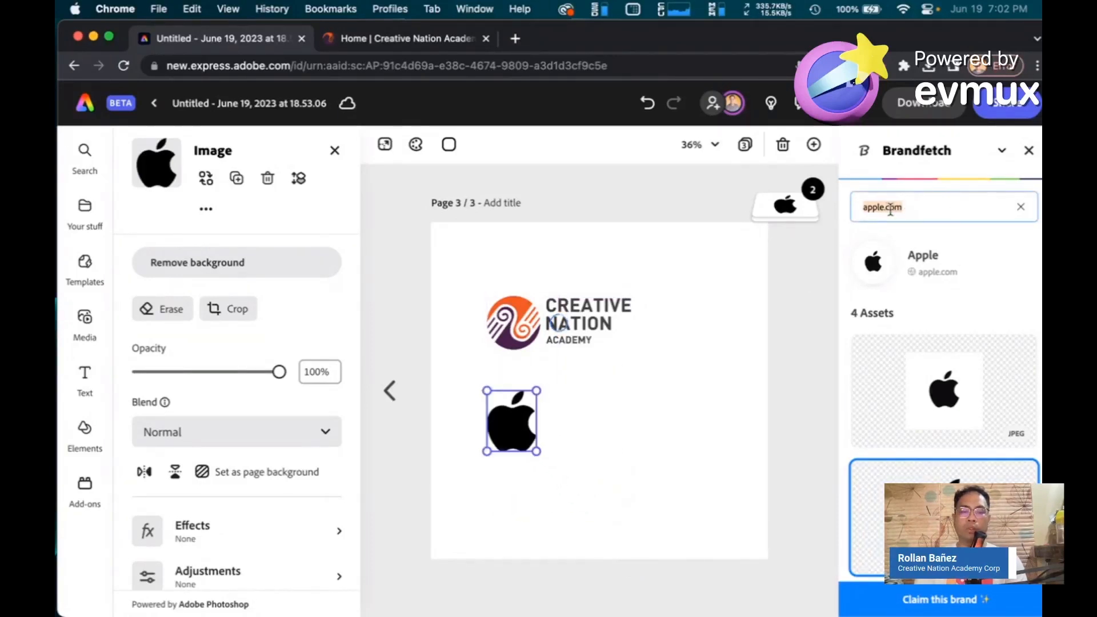
Step: Search Brandfetch for "adobe.com" and place the red Adobe PNG logo with its name to the right of the Apple logo
{"action": "type", "text": "adobe.com"}
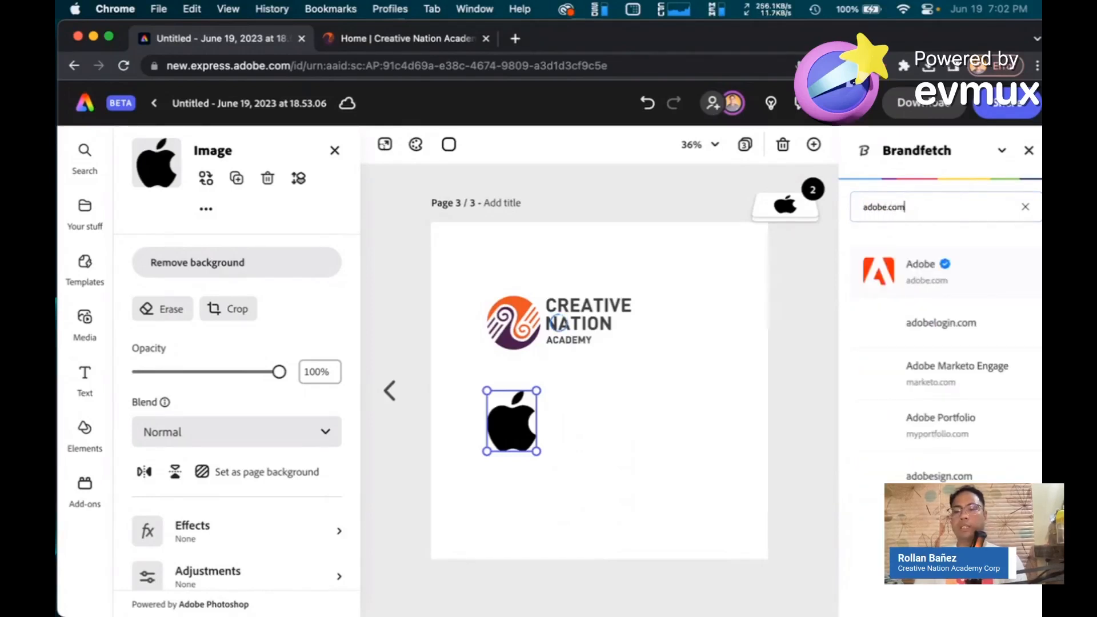
{"action": "key", "text": "Return"}
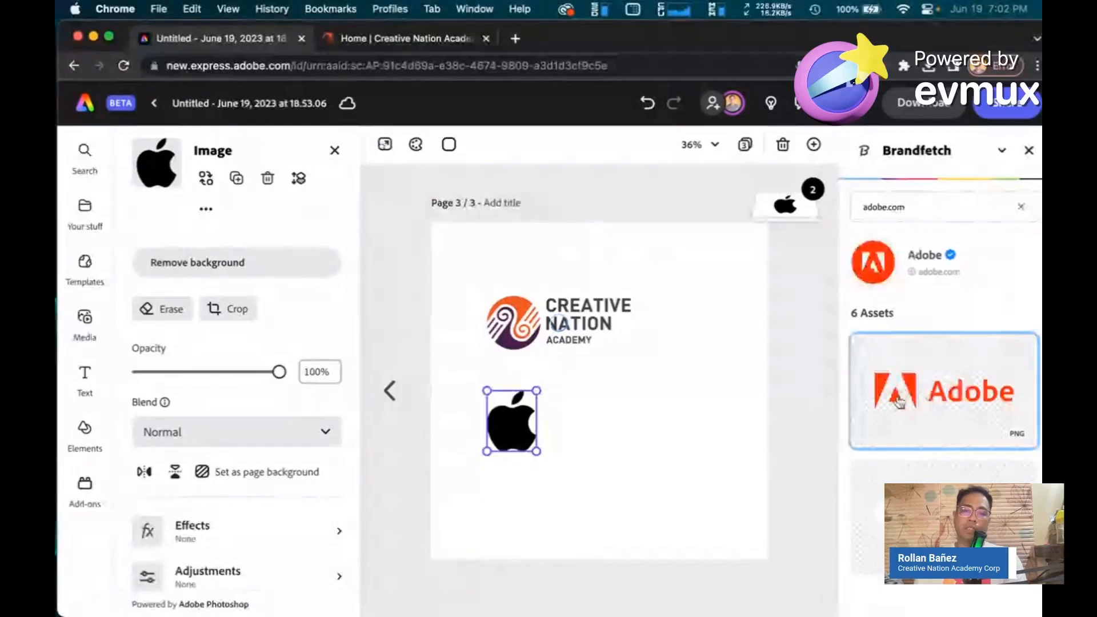
{"action": "left_click_drag", "start_coordinate": [596, 434], "coordinate": [598, 437]}
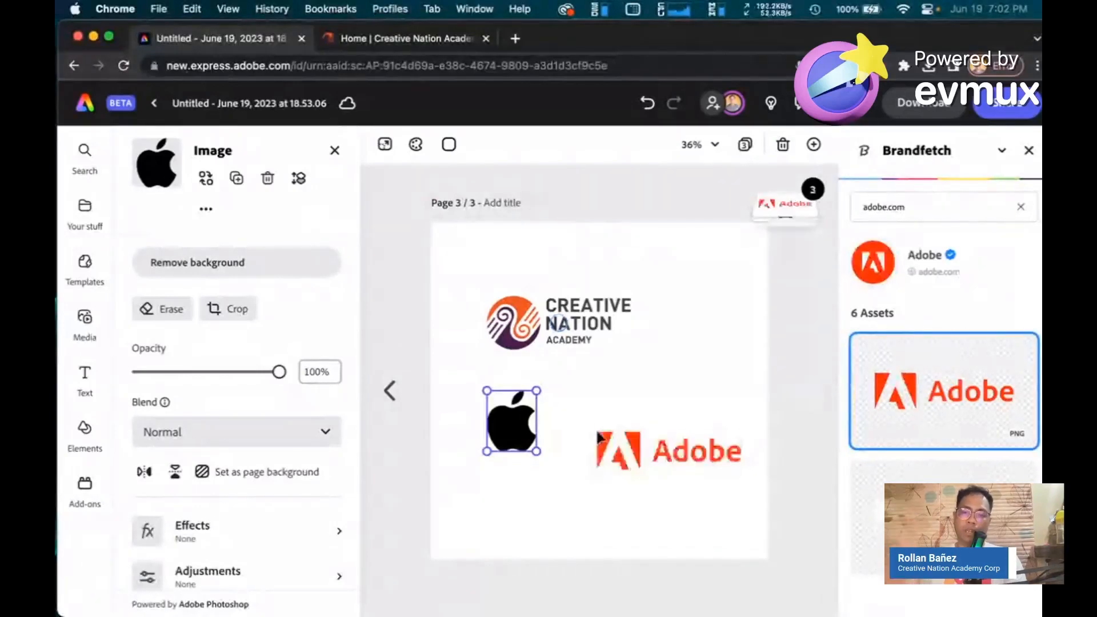